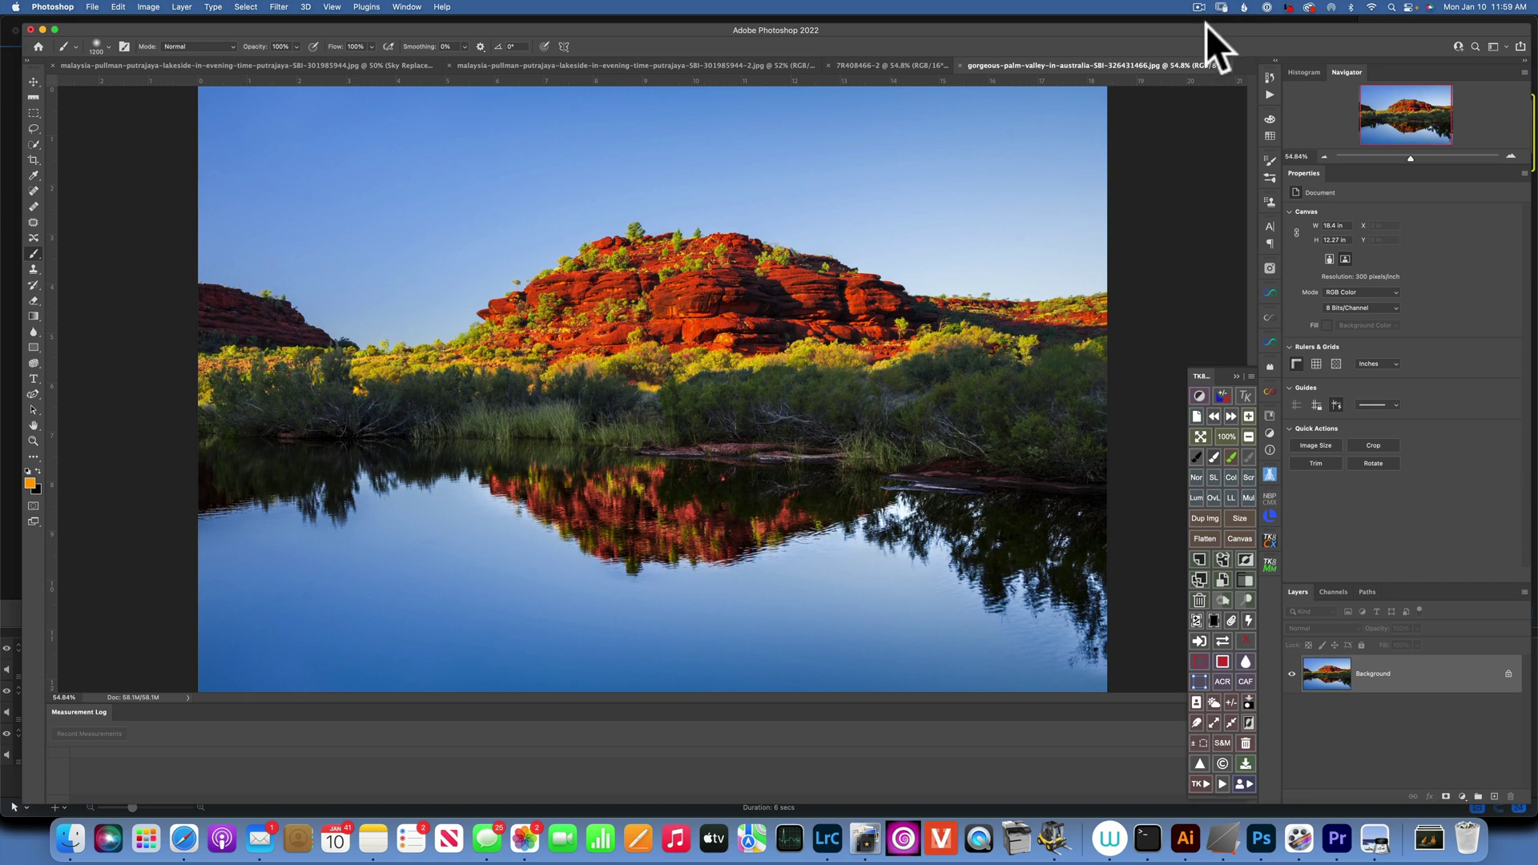
Reach toward the Sky Replacement command among the editing commands for the palm valley photo.
left_click_drag(710, 217, 779, 314)
Start Sky Replacement and browse the presets to choose a sunset-cloud sky.
left_click(122, 7)
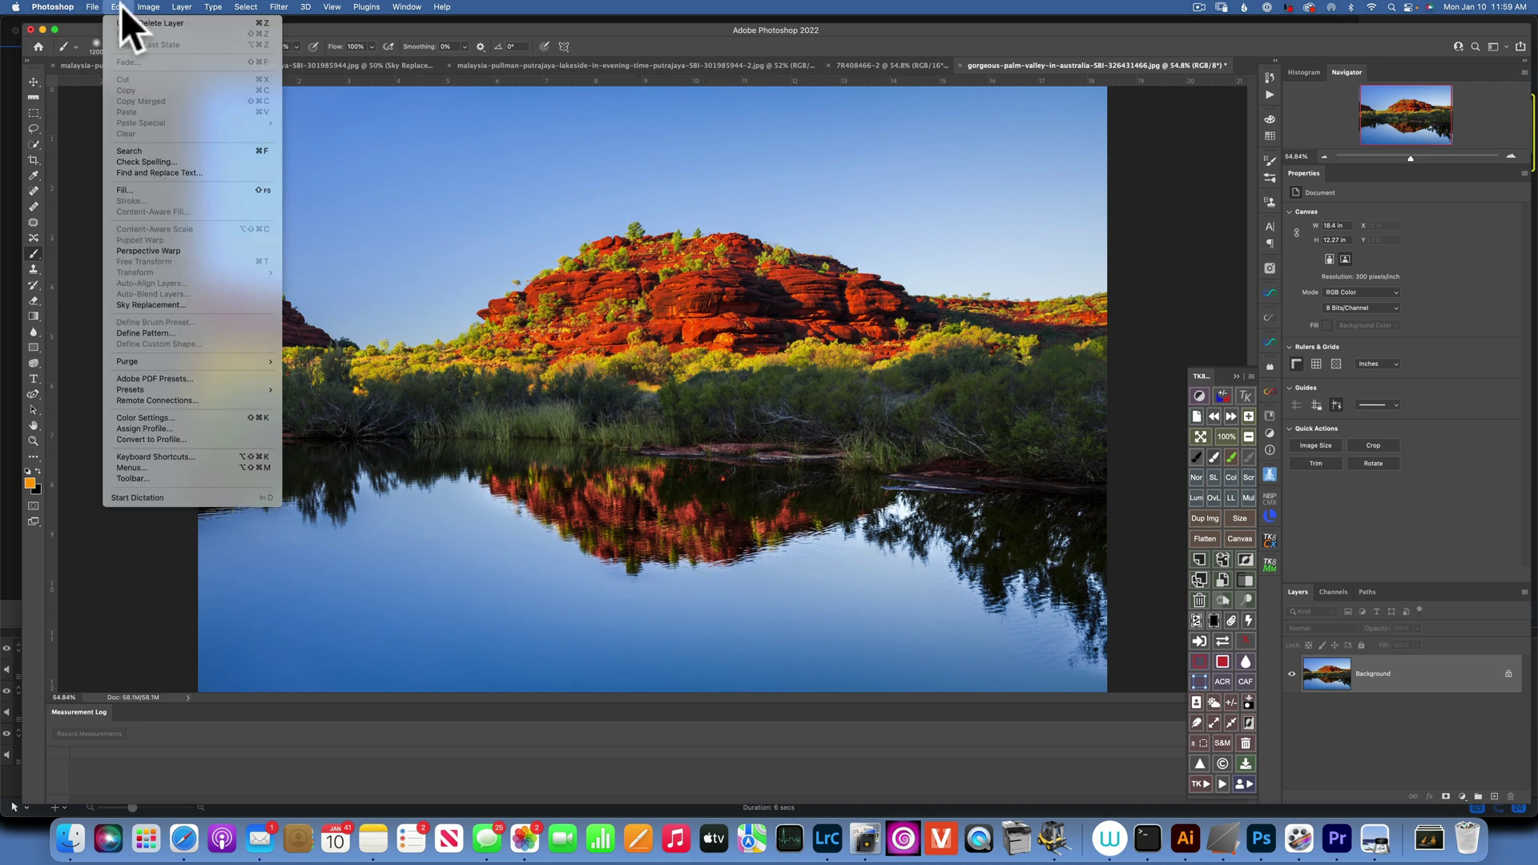
left_click(165, 304)
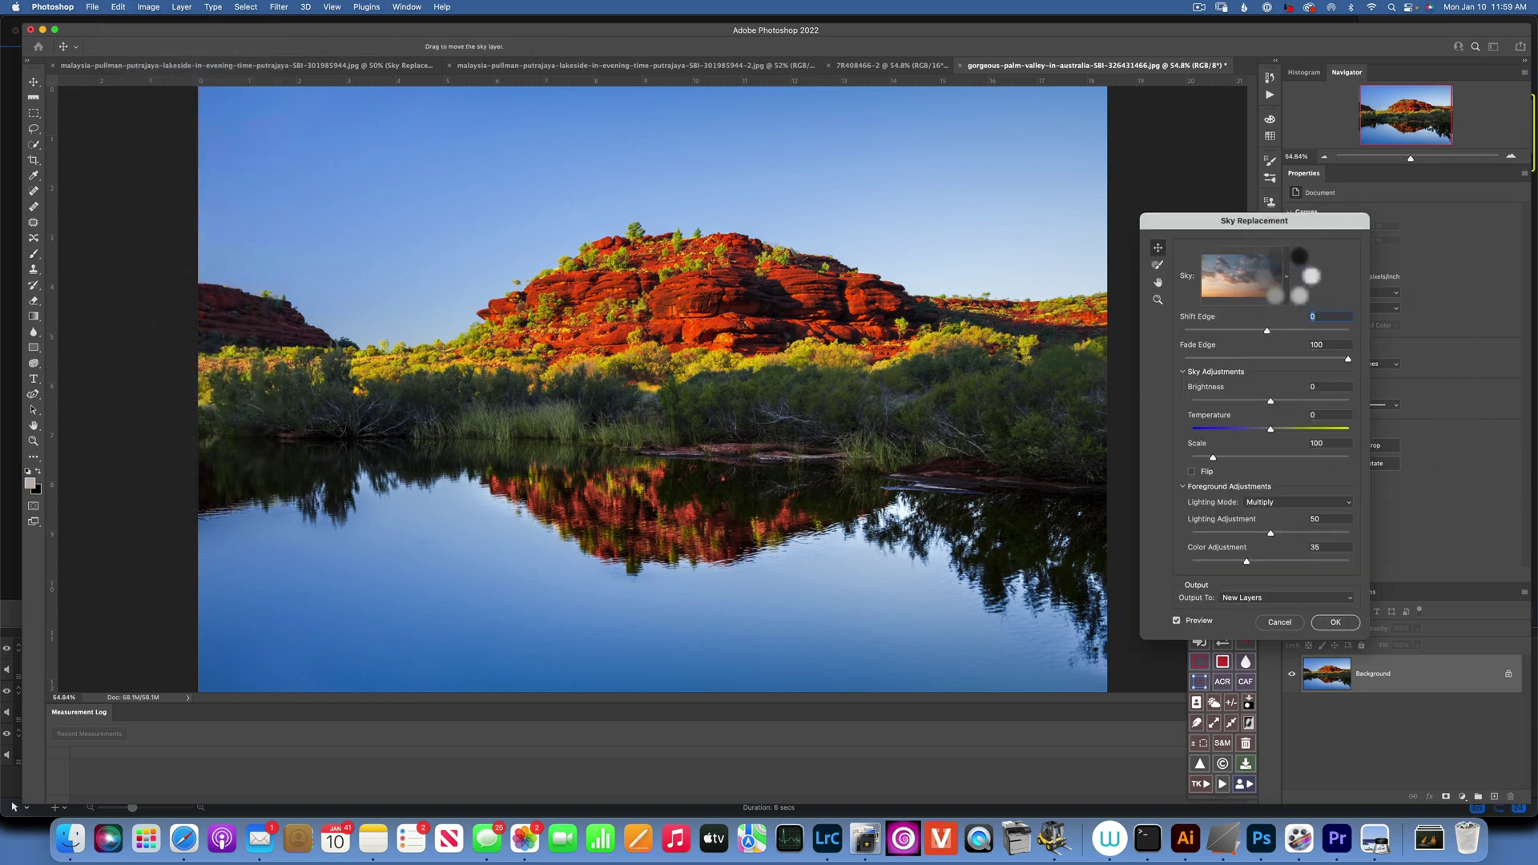
left_click(1285, 273)
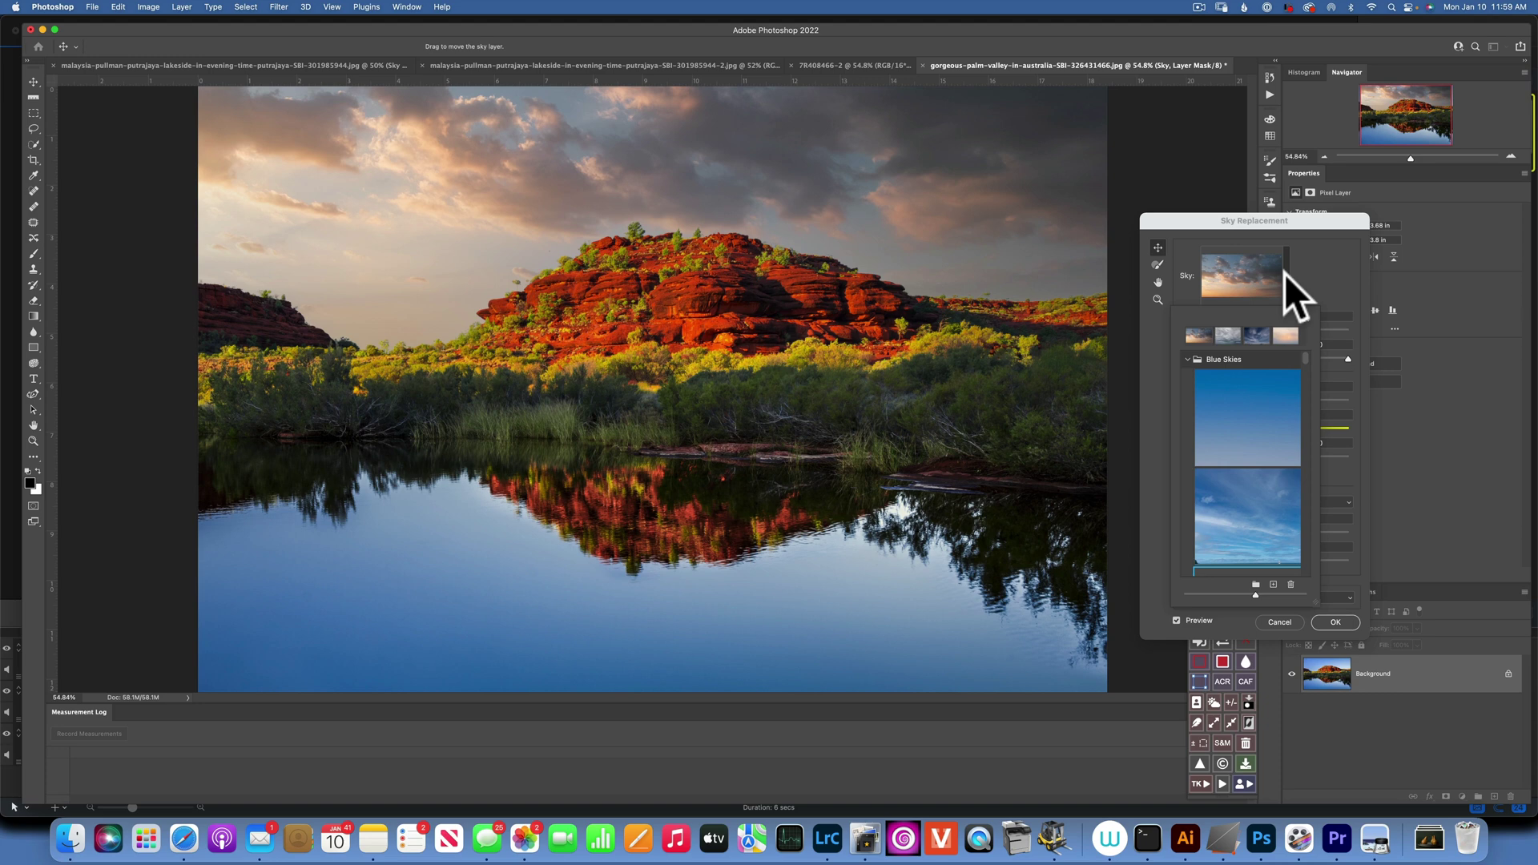
left_click(1286, 275)
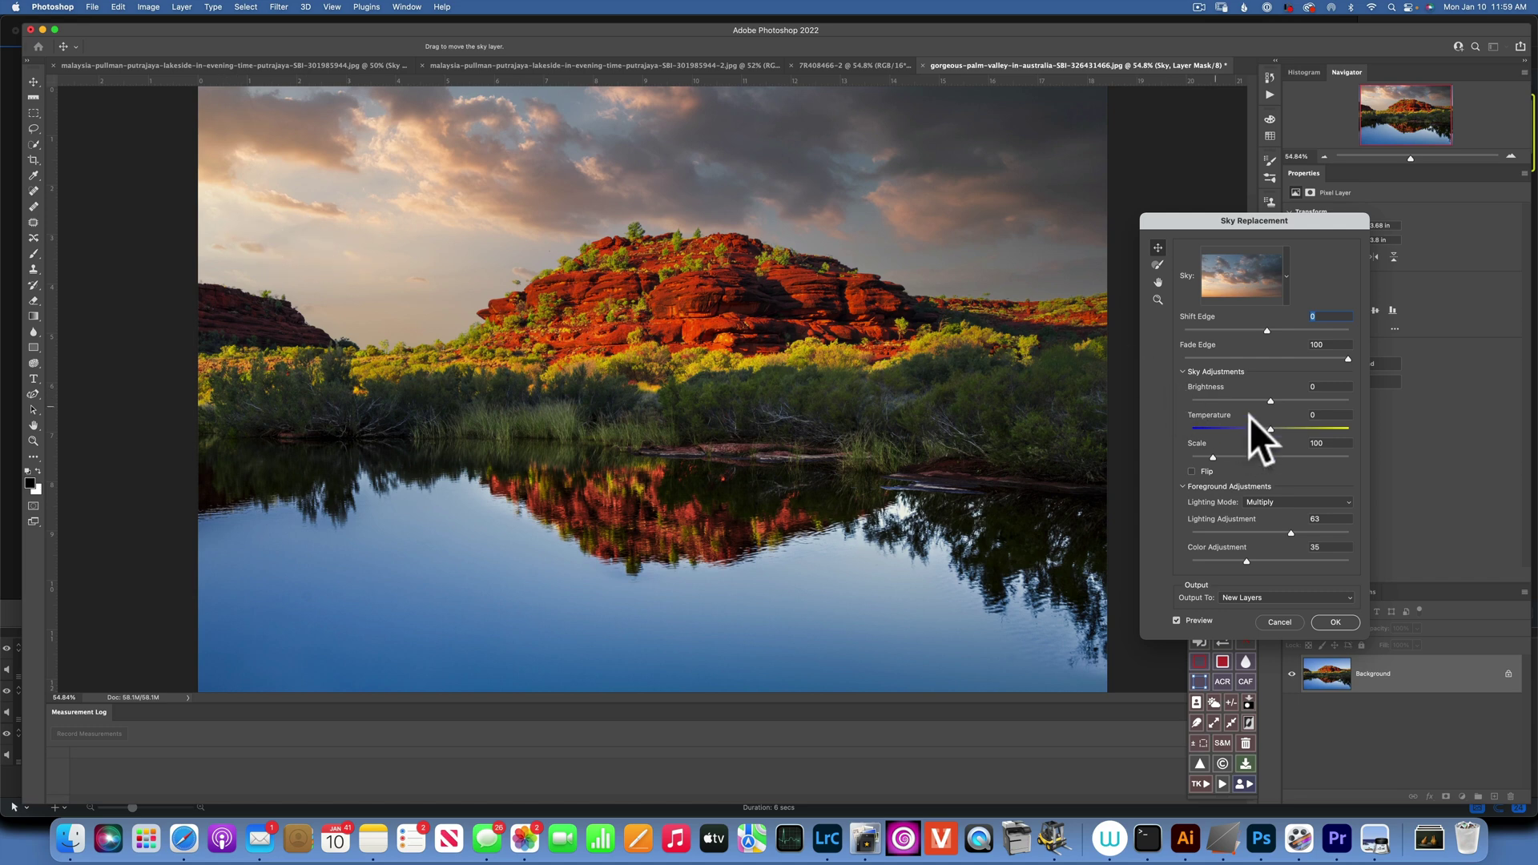
Try flipping the sky and revert it, then commit the sunset sky as Sky Replacement Group layers.
left_click(1192, 469)
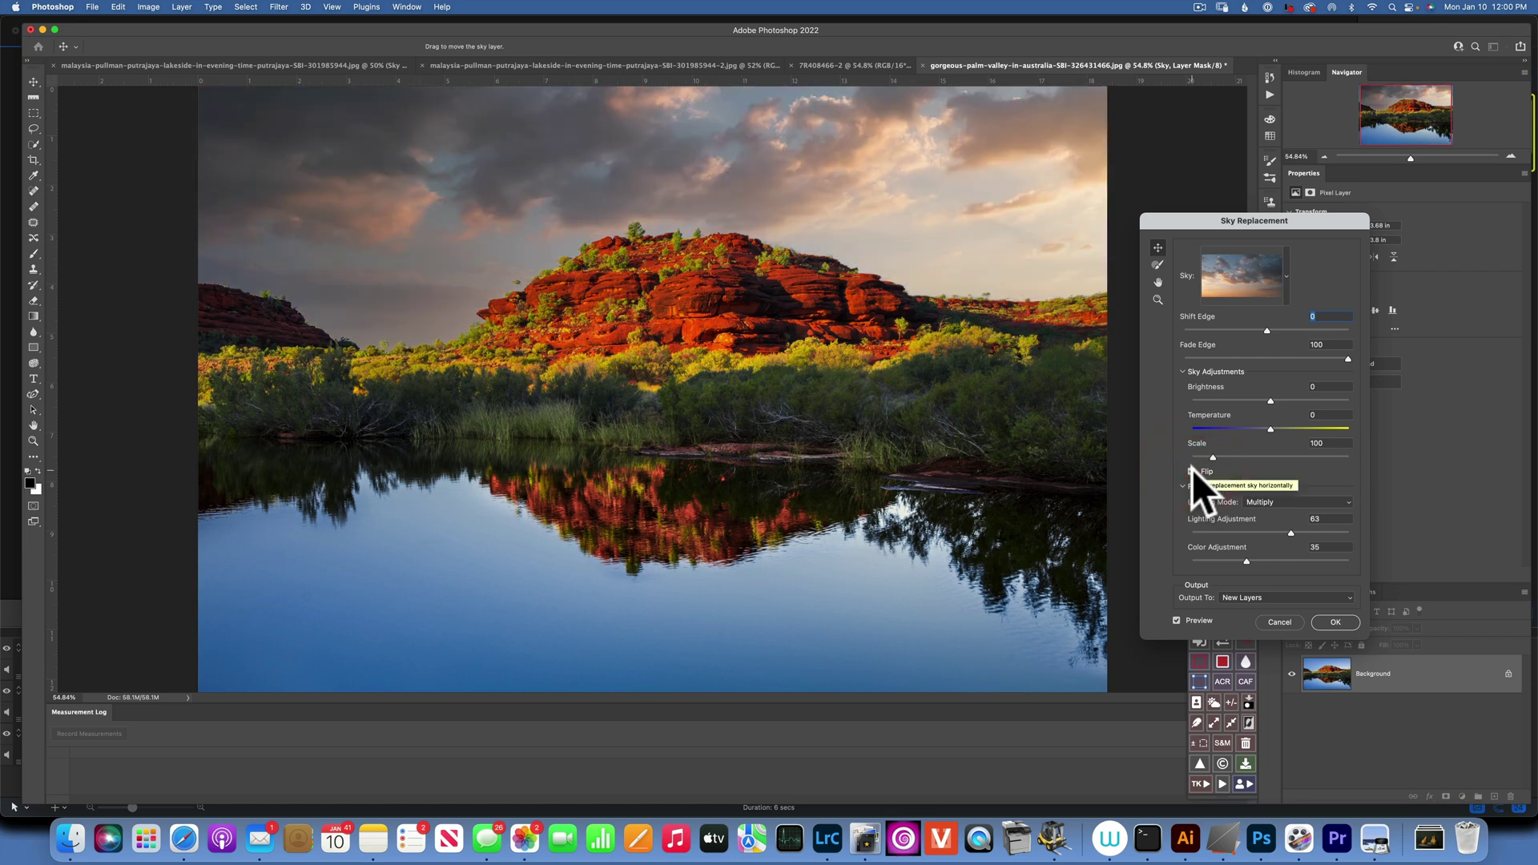
left_click(1192, 469)
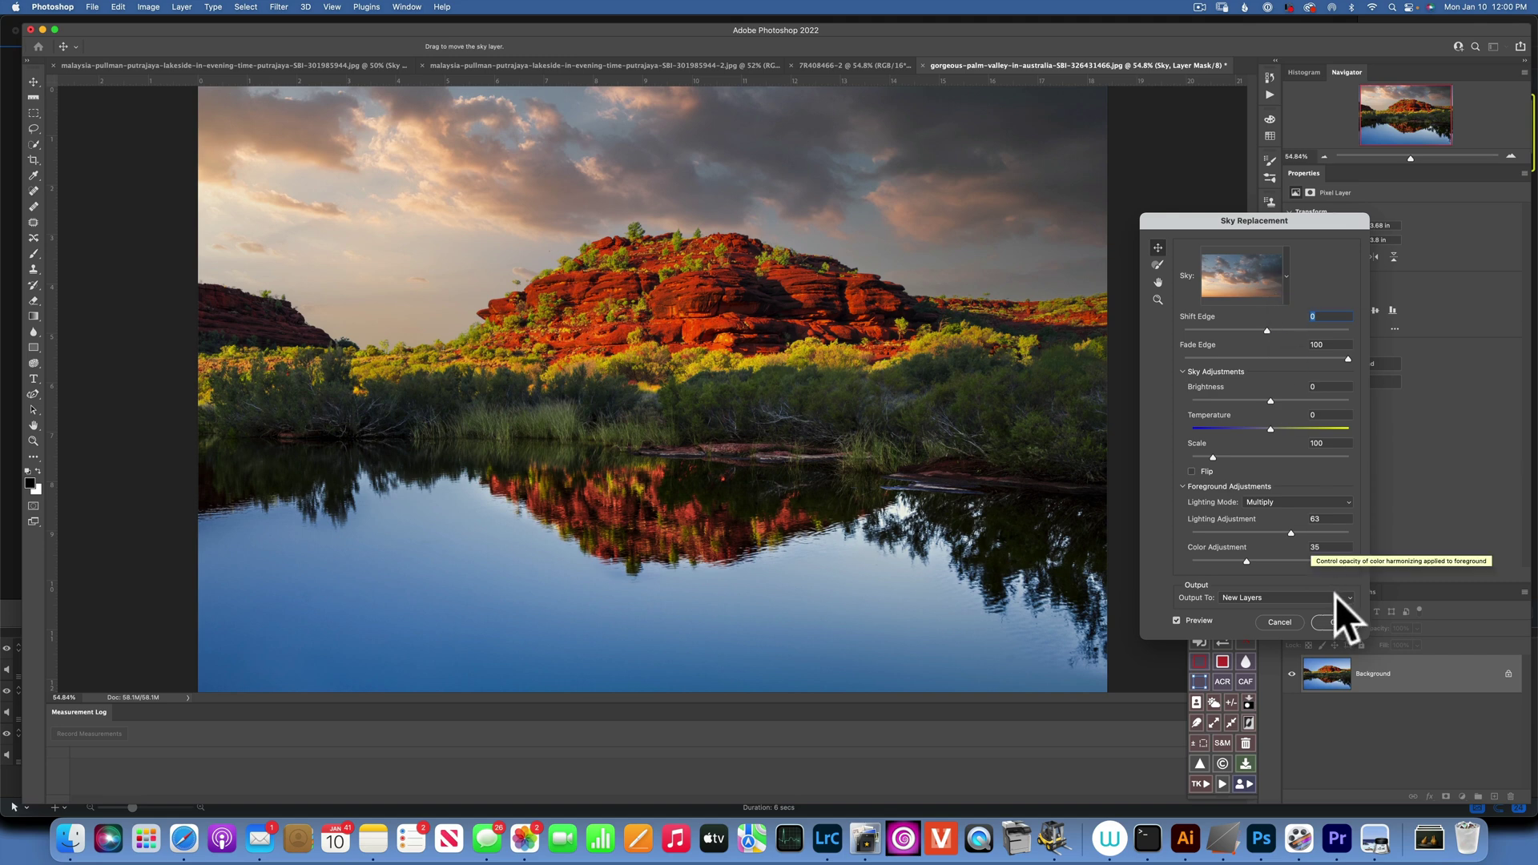
left_click(1336, 623)
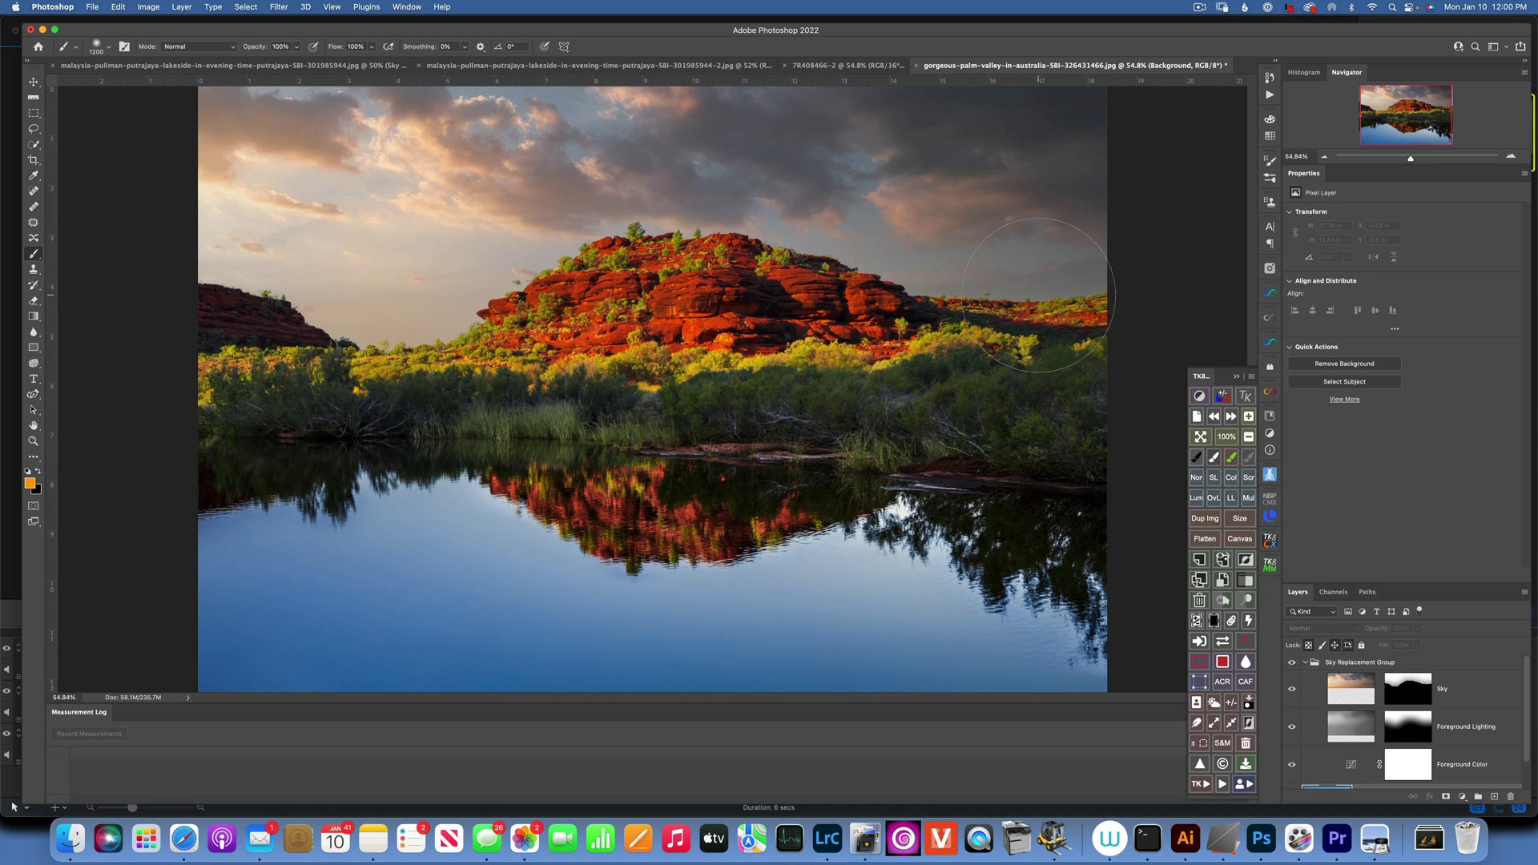
Flip the canvas vertically so the sunset sky and rocks sit at the bottom.
left_click(117, 6)
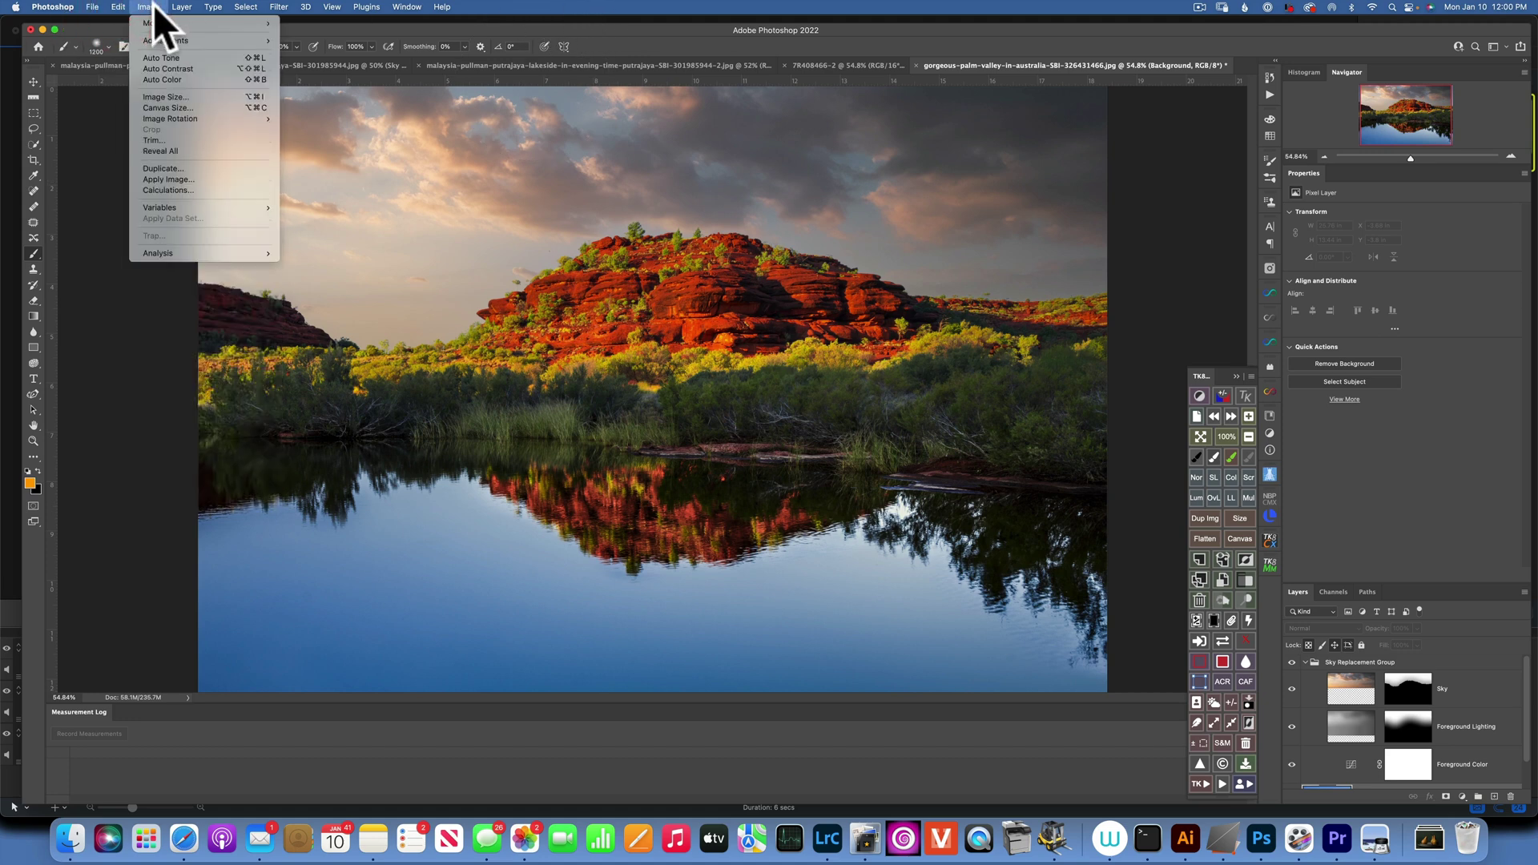
mouse_move(168, 117)
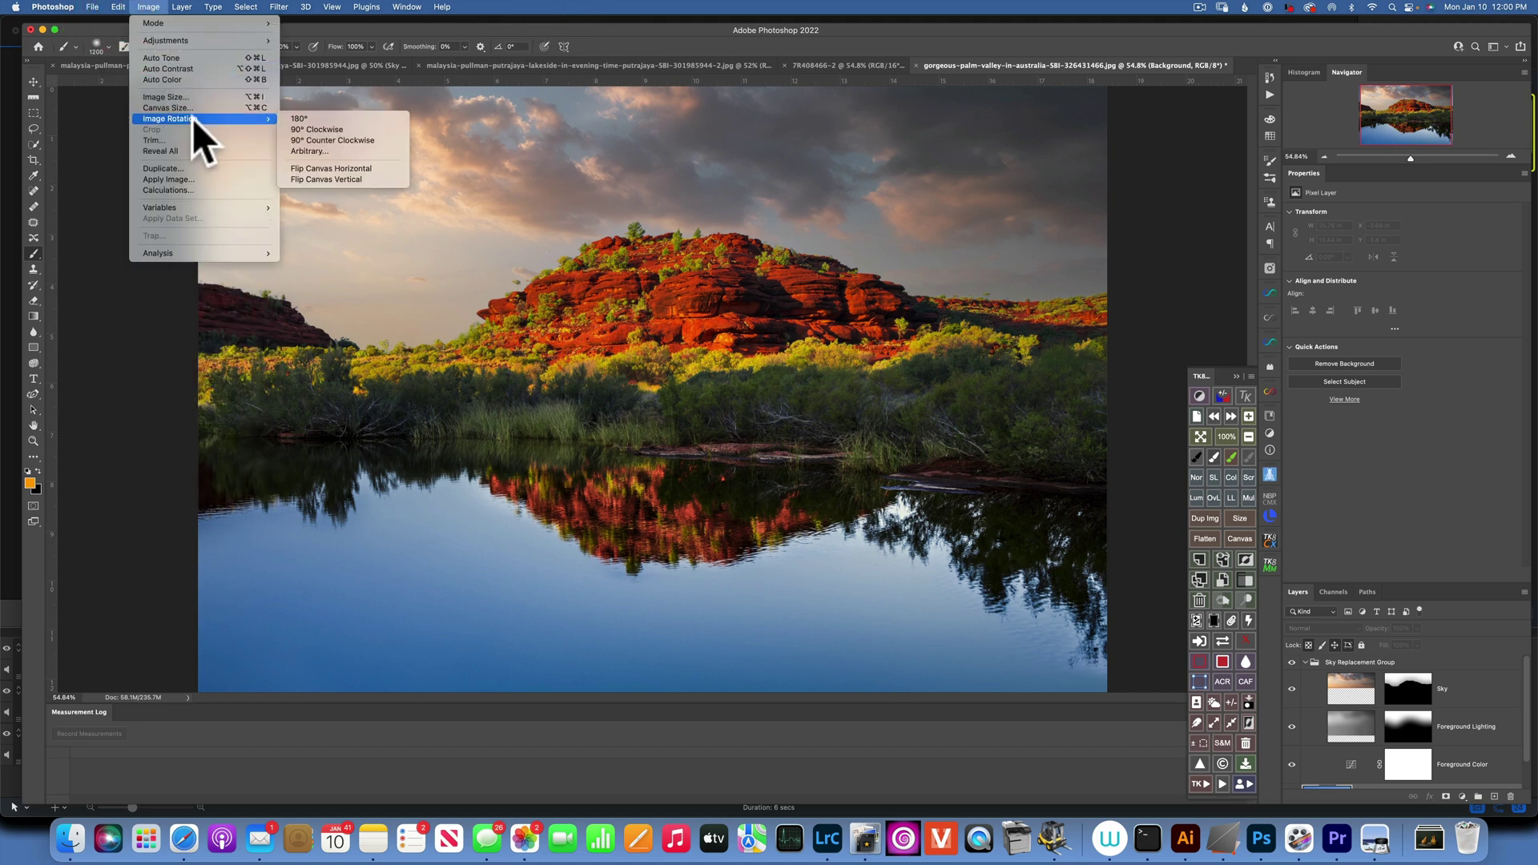
left_click(327, 178)
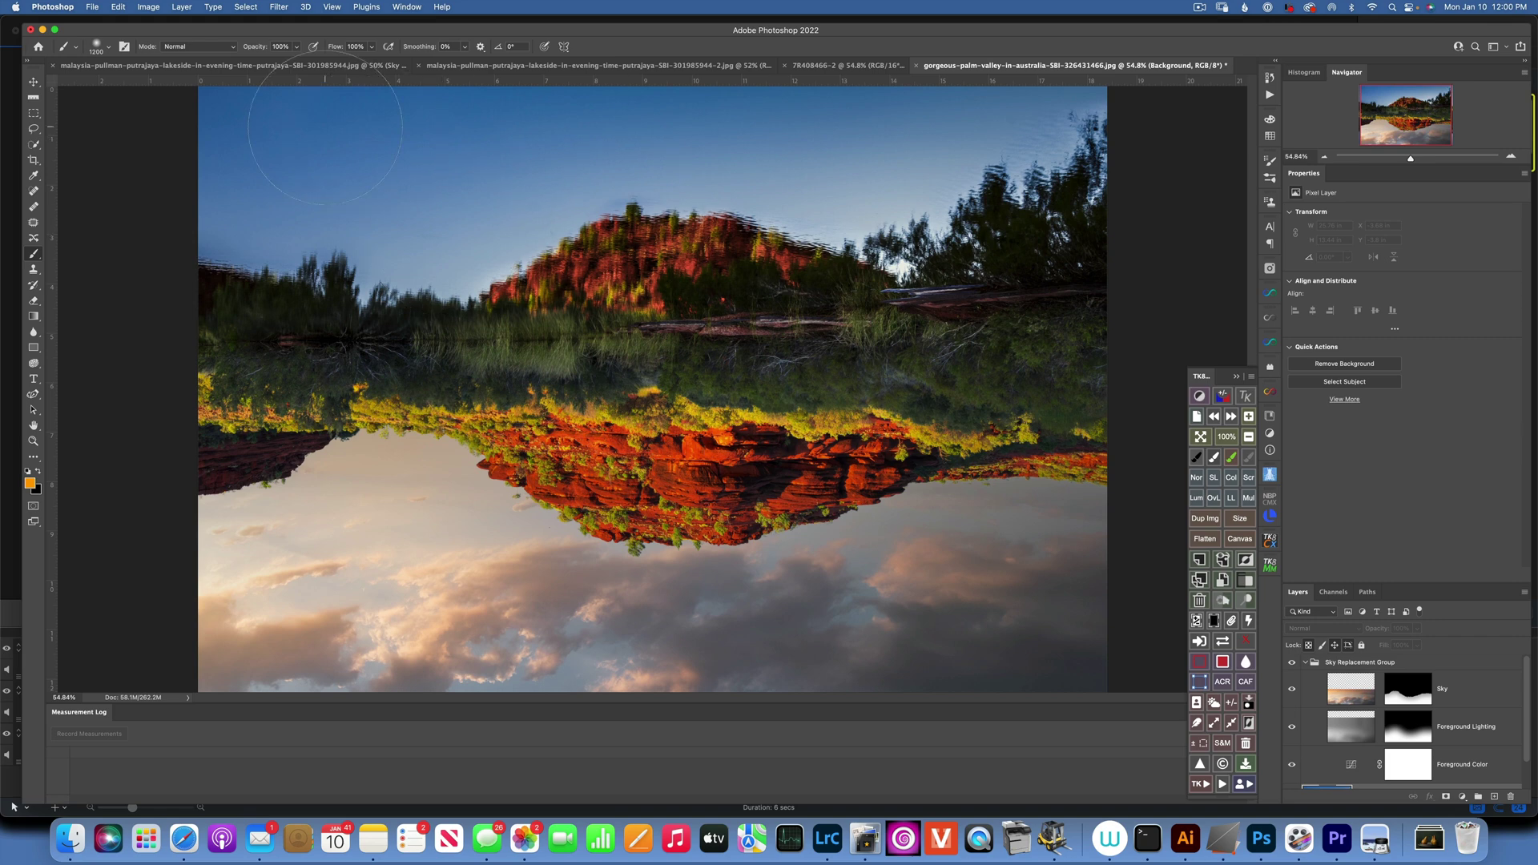
Apply the same sunset-cloud sky to the flipped image's blue reflection area.
left_click(116, 6)
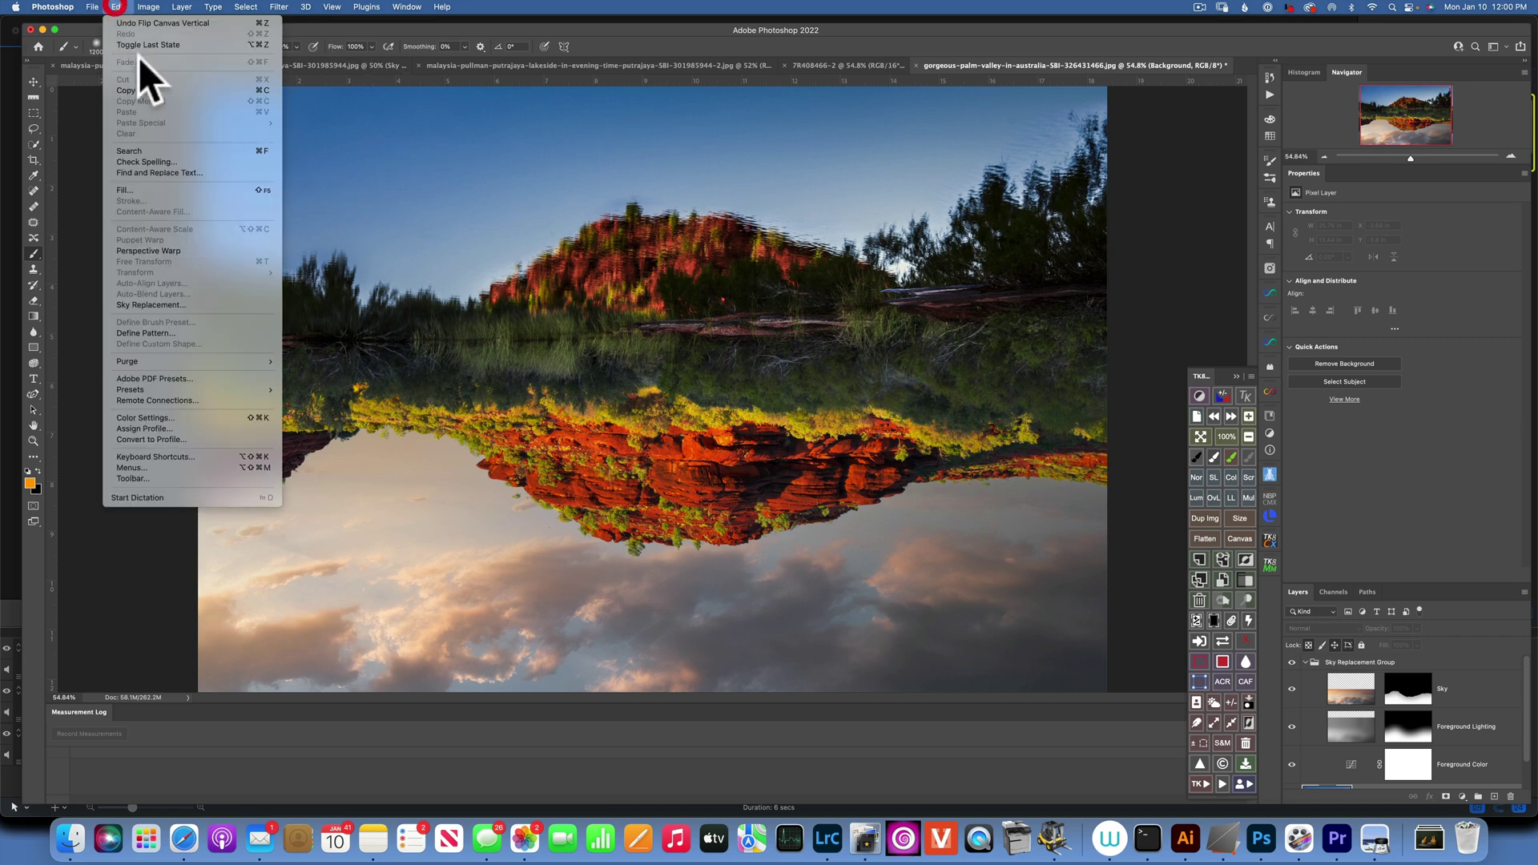
left_click(199, 305)
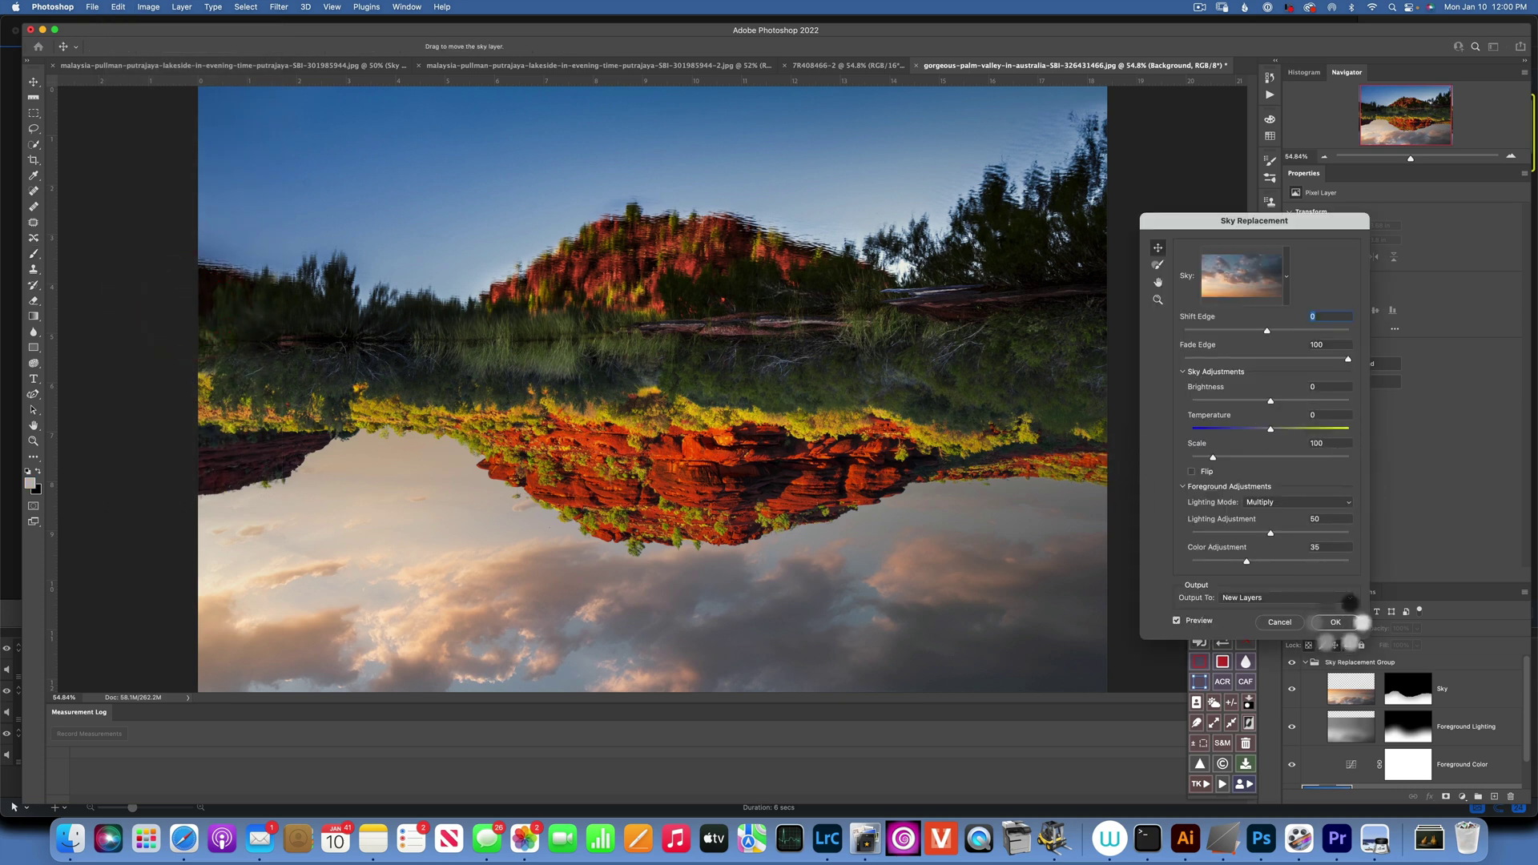
left_click(1335, 622)
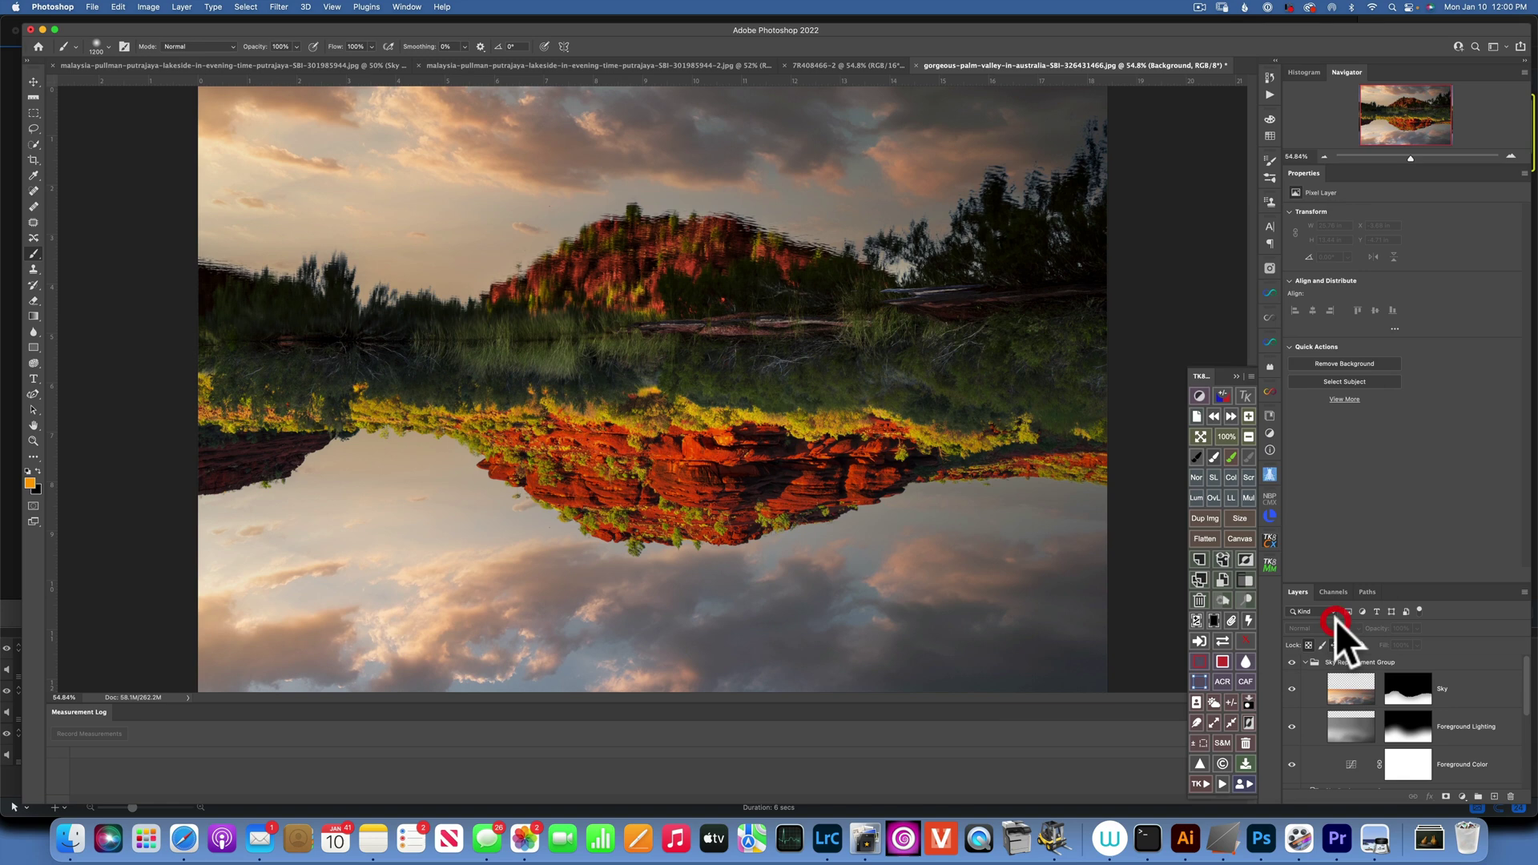
Flip the canvas back upright so the lake reflects the sunset sky.
left_click(116, 4)
mouse_move(170, 118)
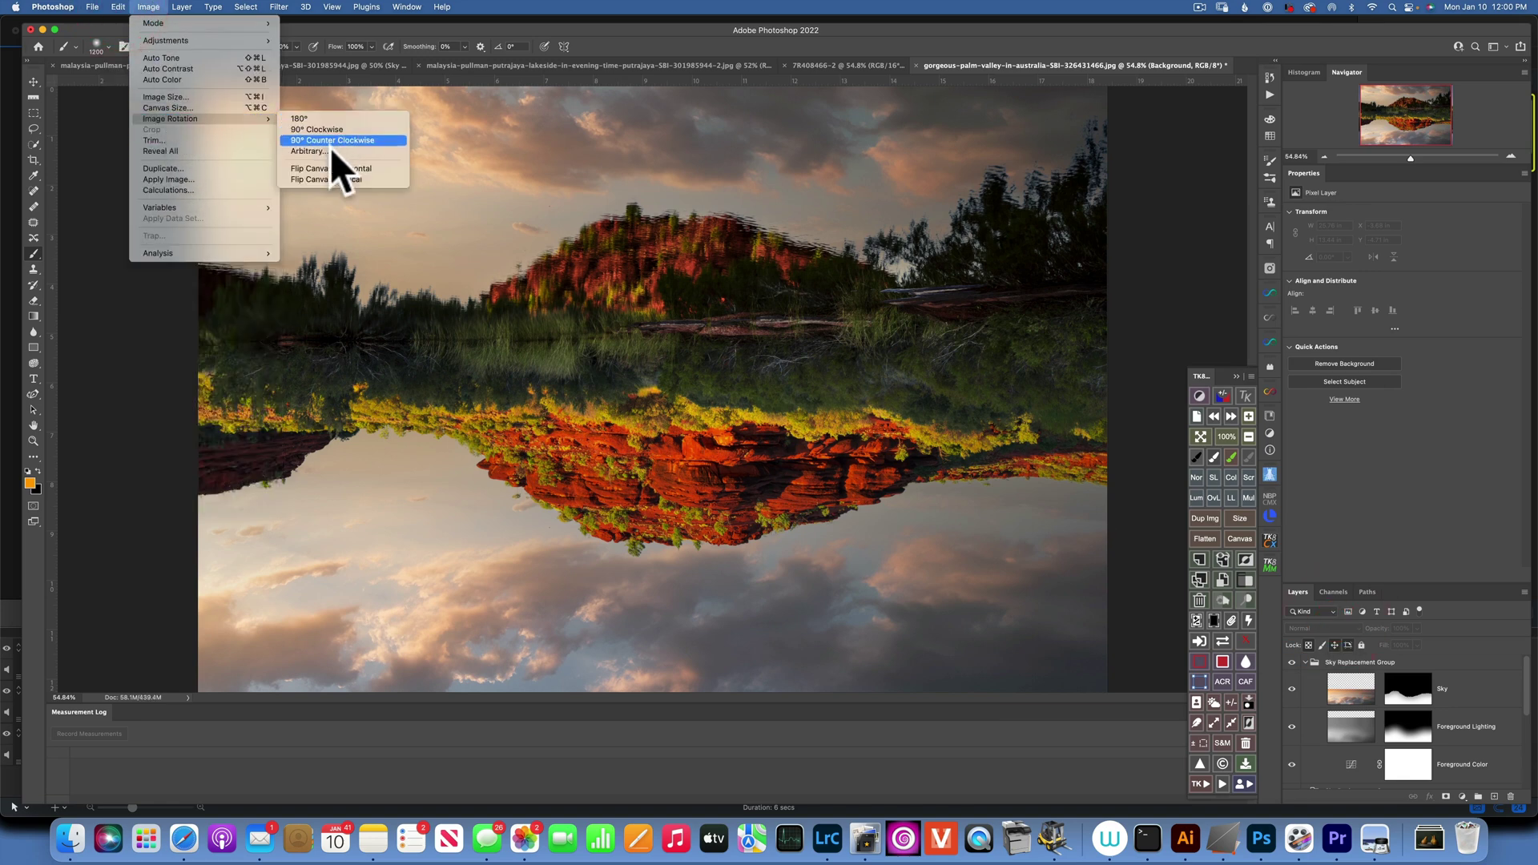
left_click(329, 177)
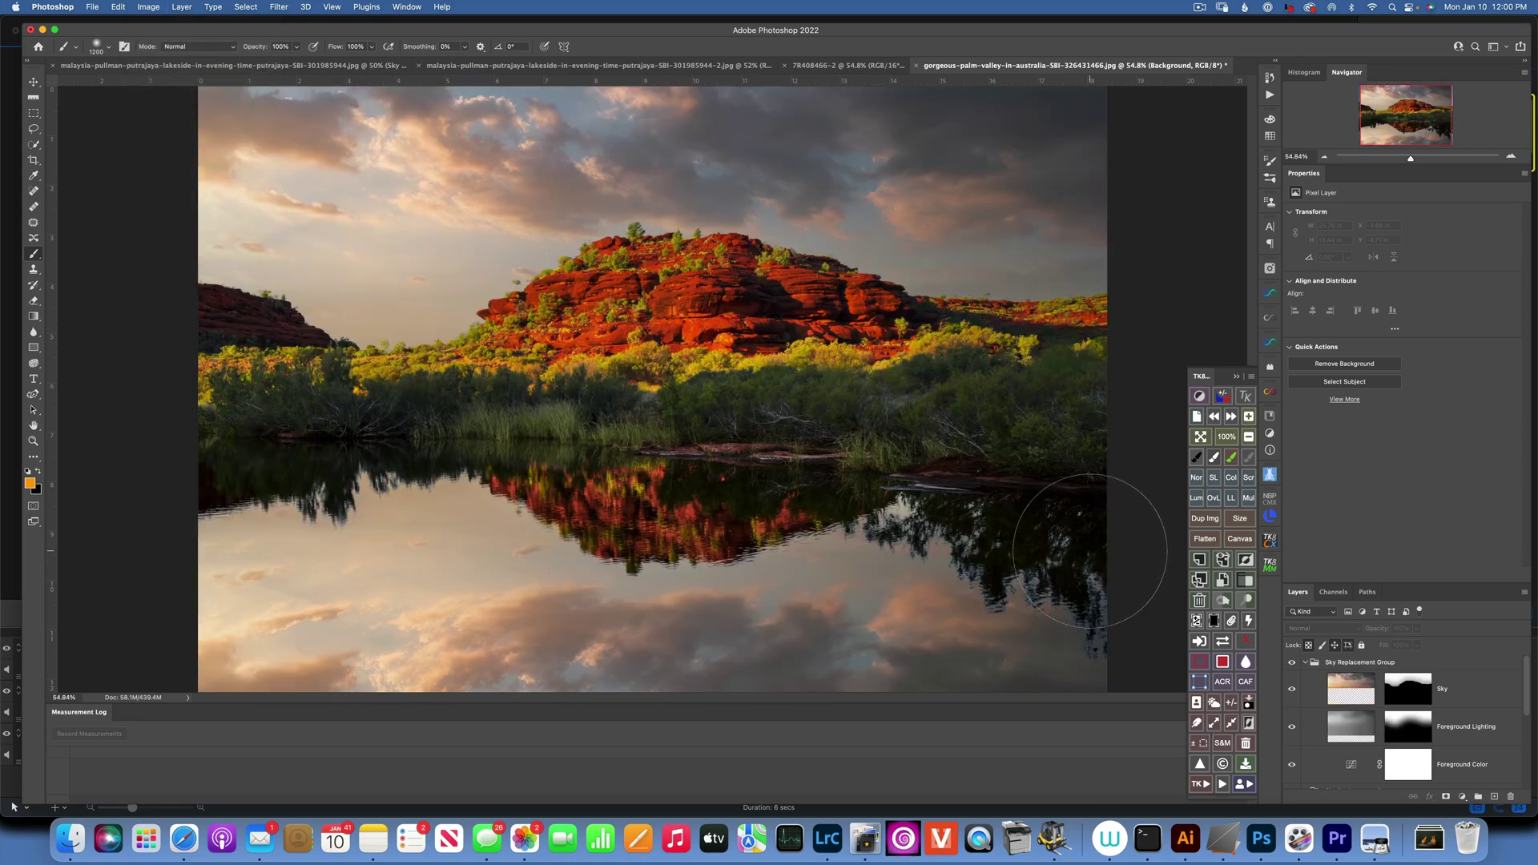
scroll(1425, 718, "down", 2)
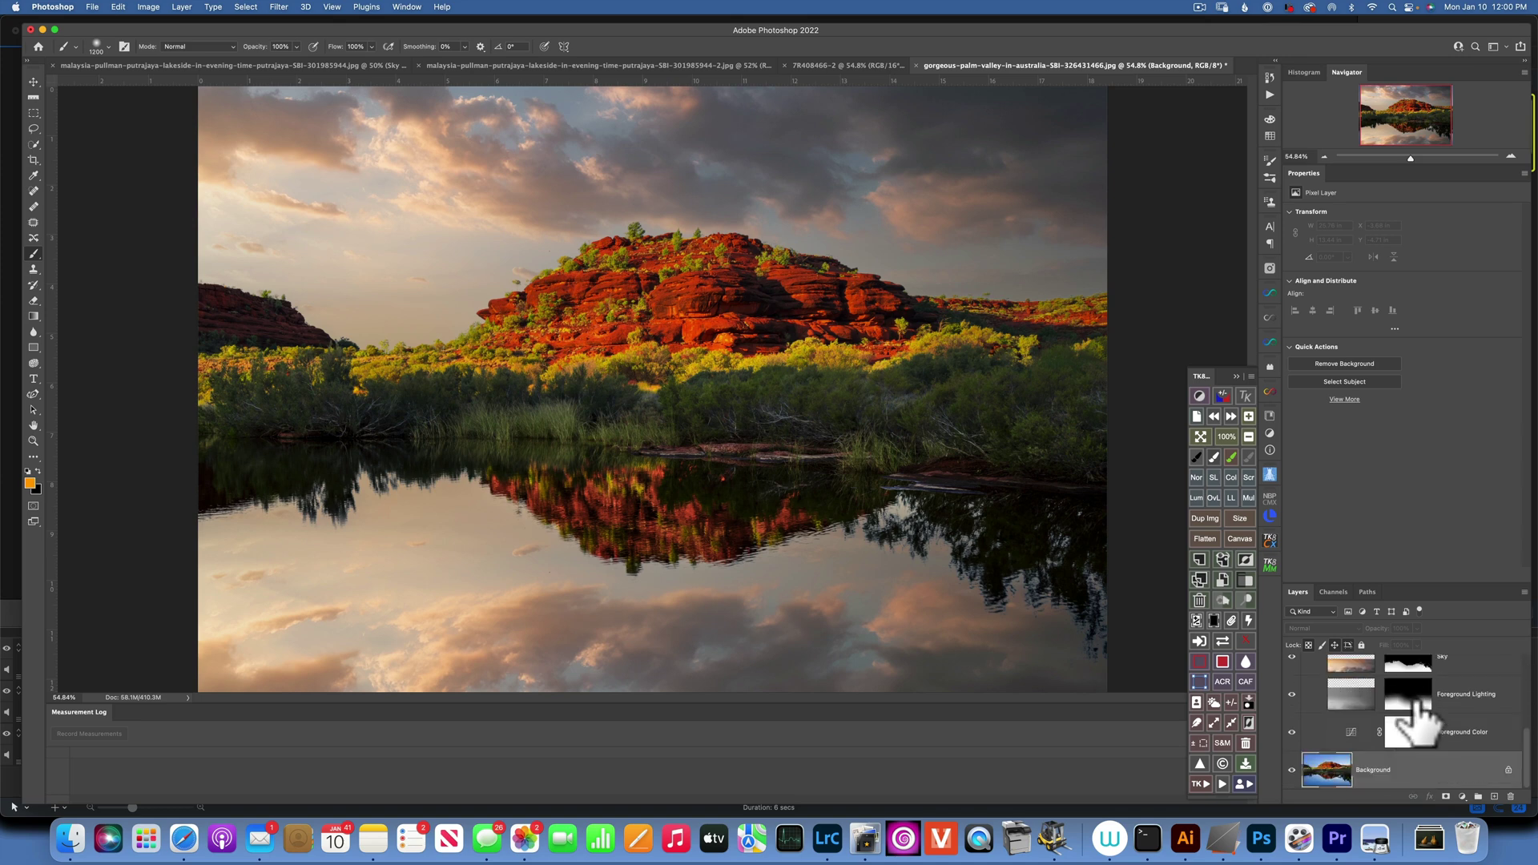
scroll(1395, 721, "down", 2)
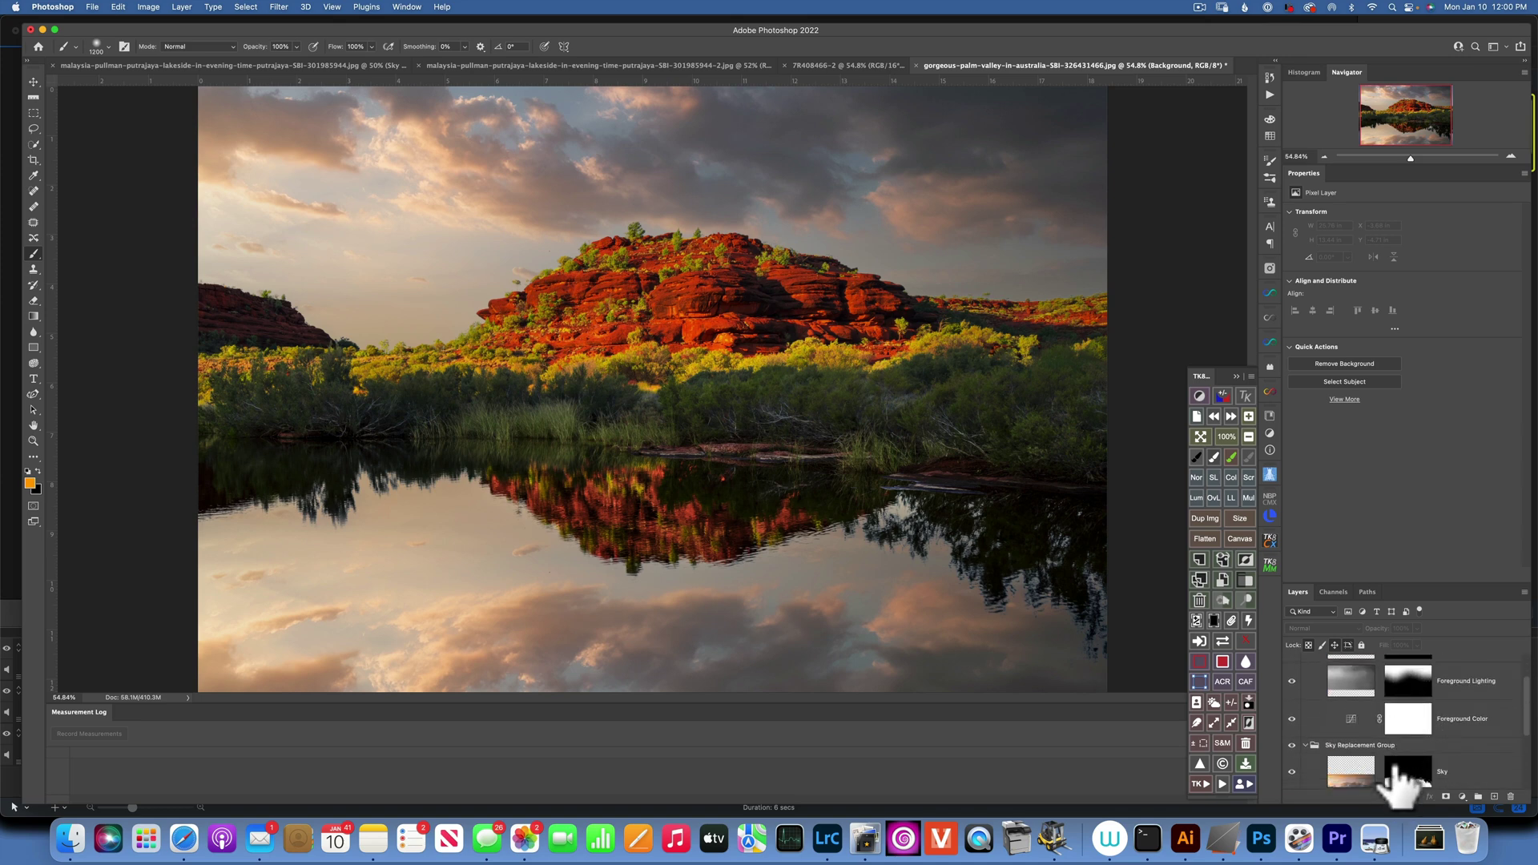
Lower the lower Sky Replacement Group's opacity to 83%.
left_click(1393, 745)
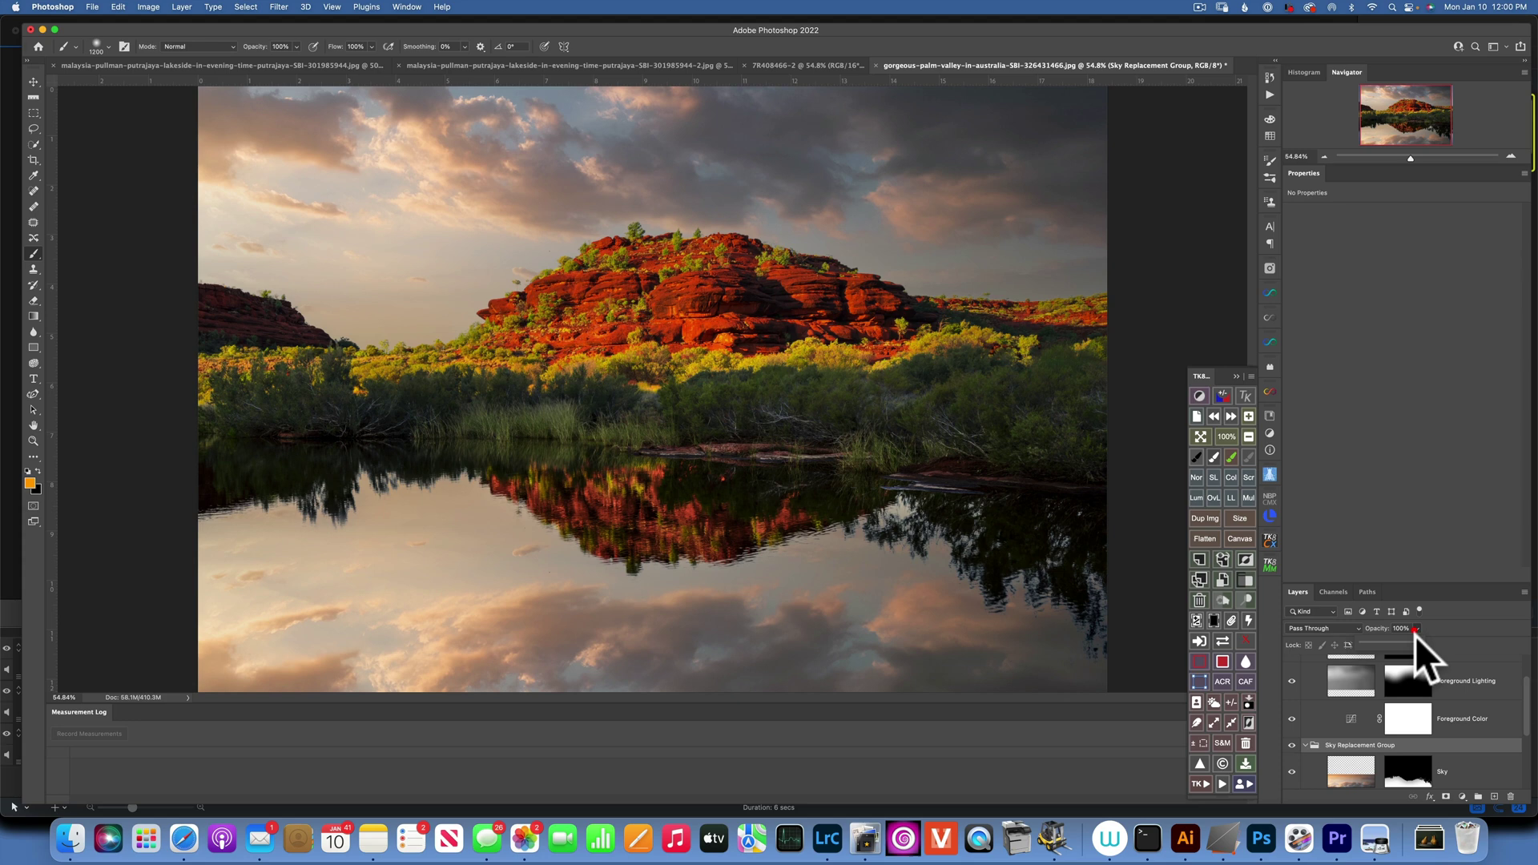
left_click_drag(1415, 641, 1409, 646)
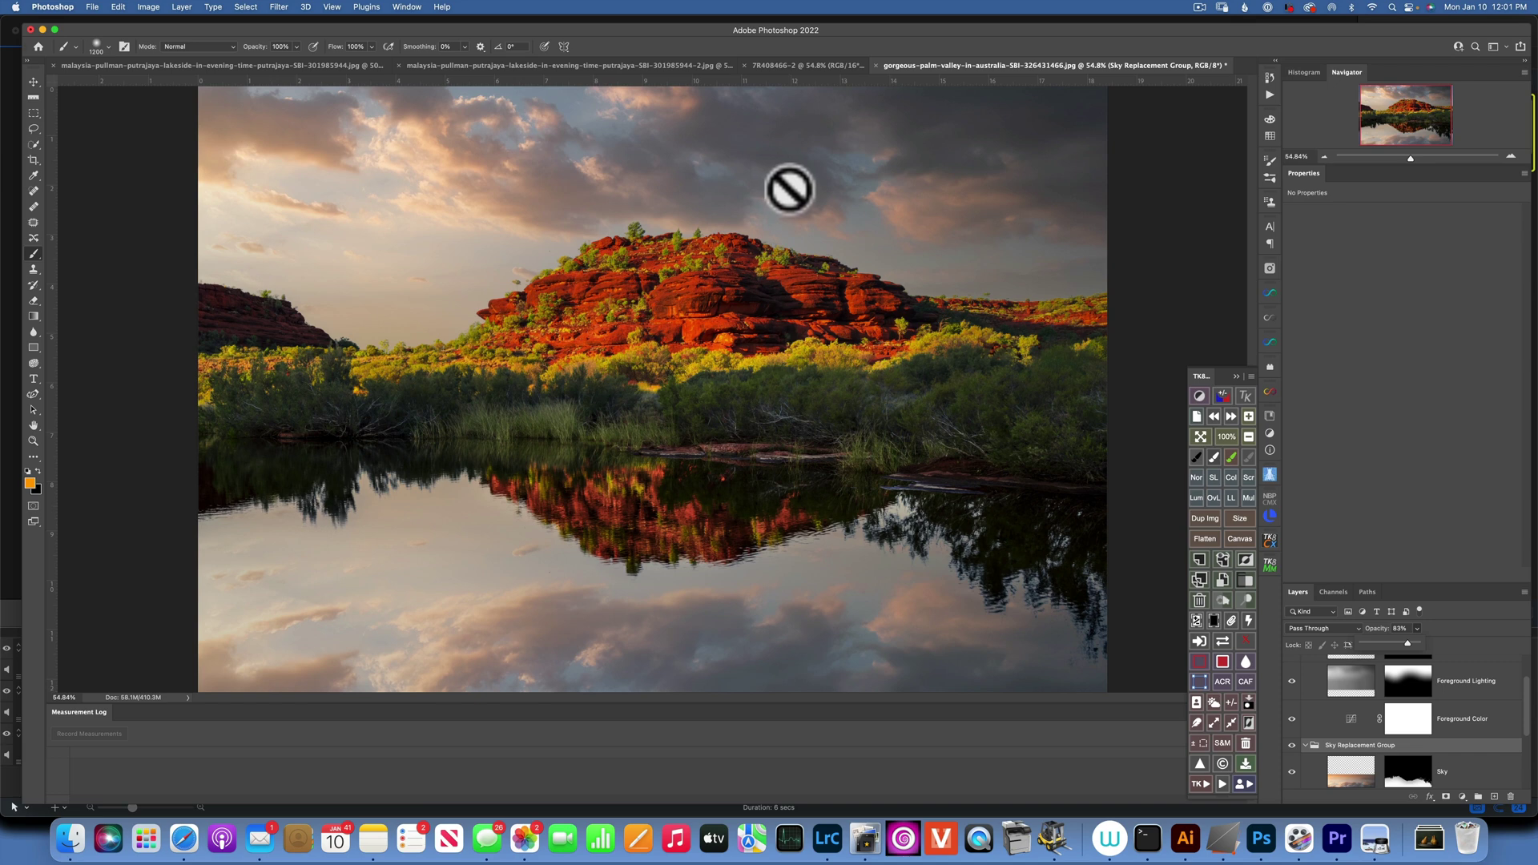
Switch to the 7R408466-2 photo and head for its editing commands.
left_click(955, 63)
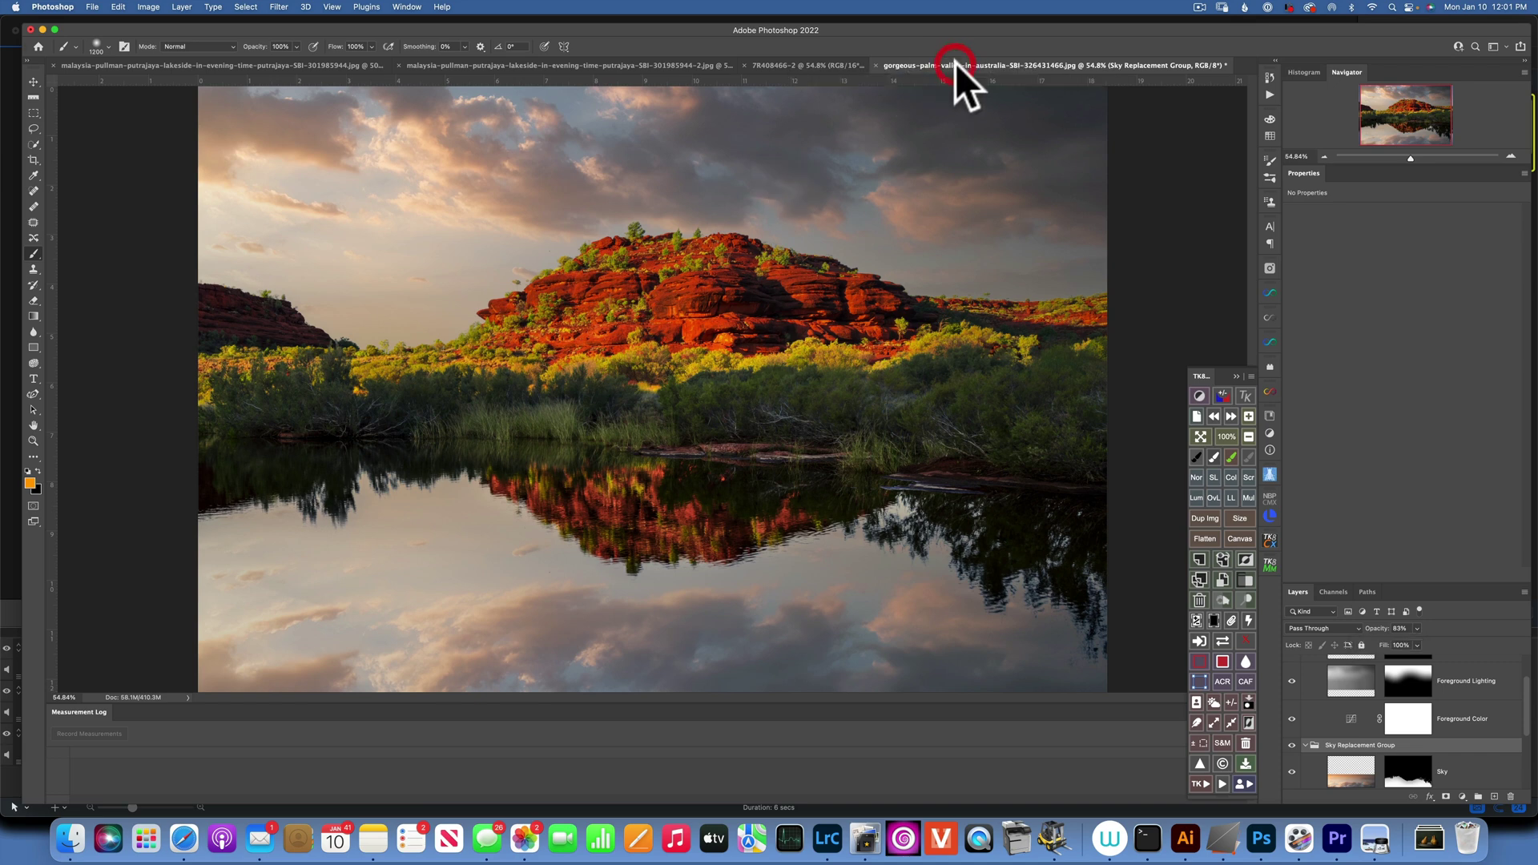
left_click(815, 66)
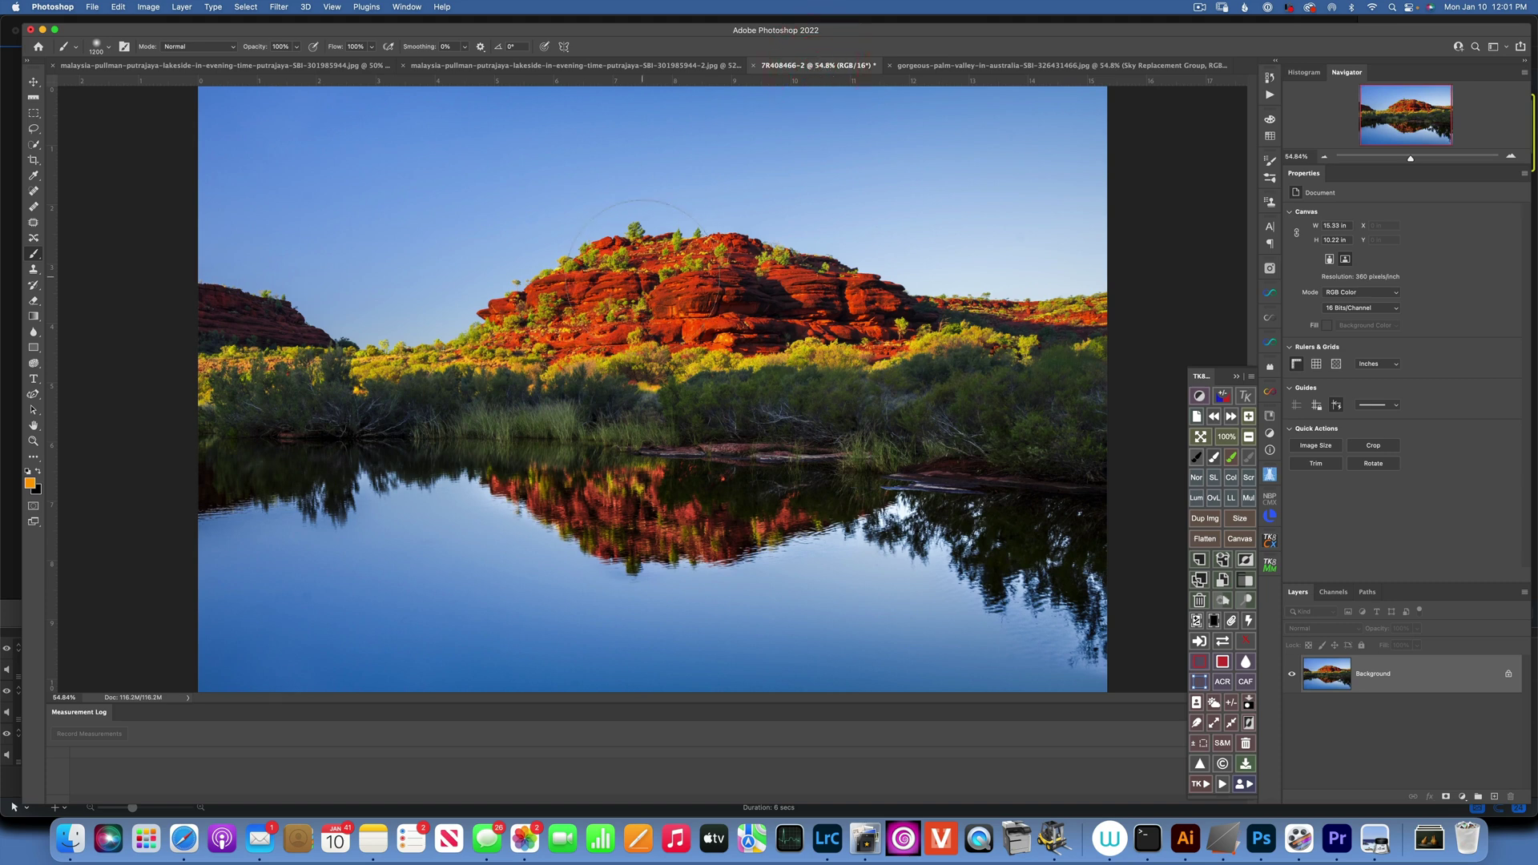
left_click(117, 6)
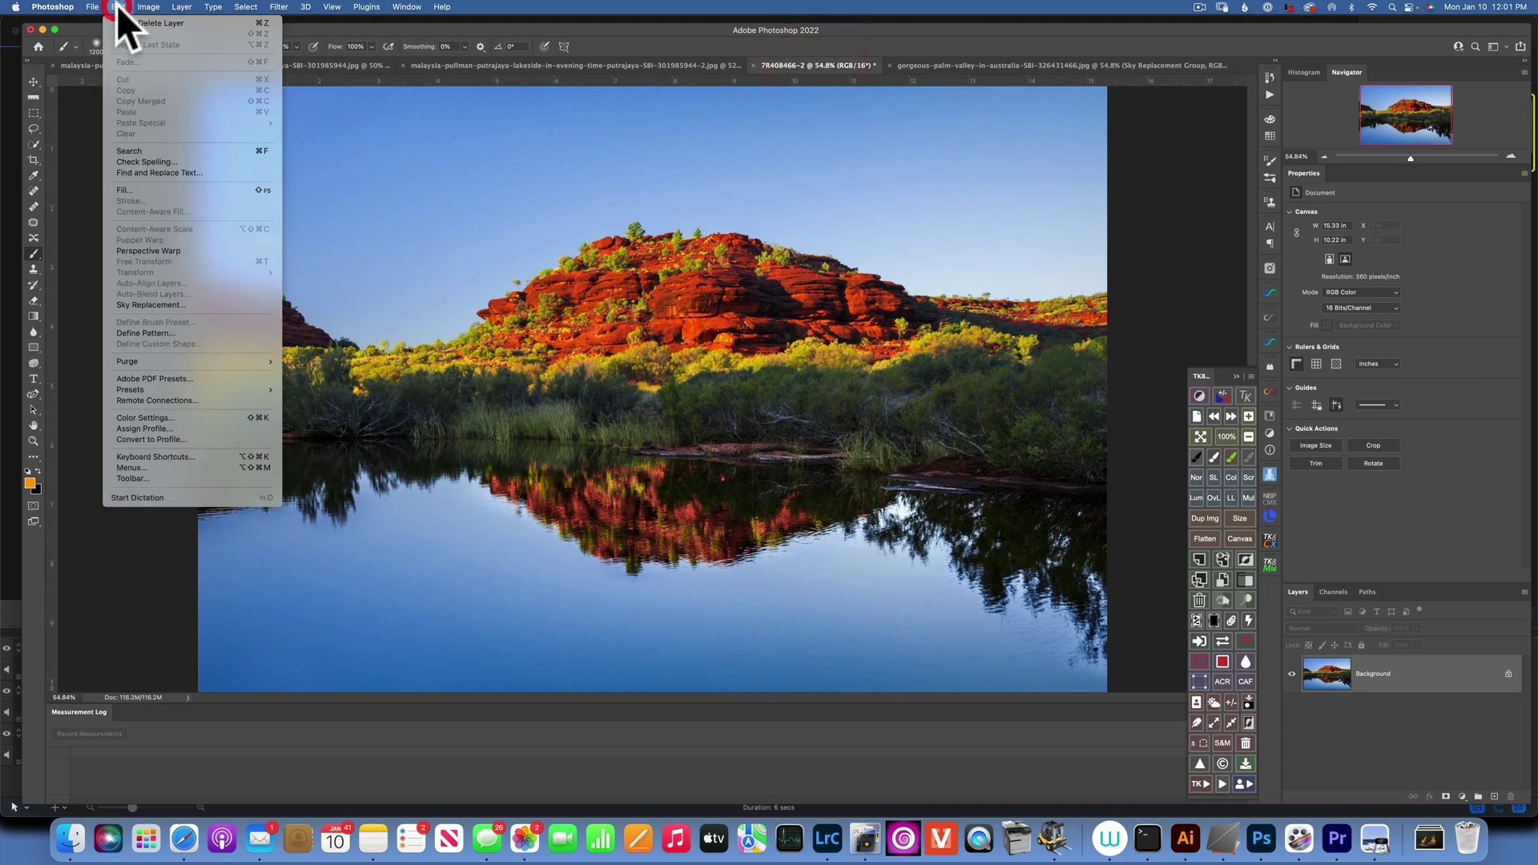
In Sky Replacement, try a negative Shift Edge, then raise it to 94.
left_click(161, 303)
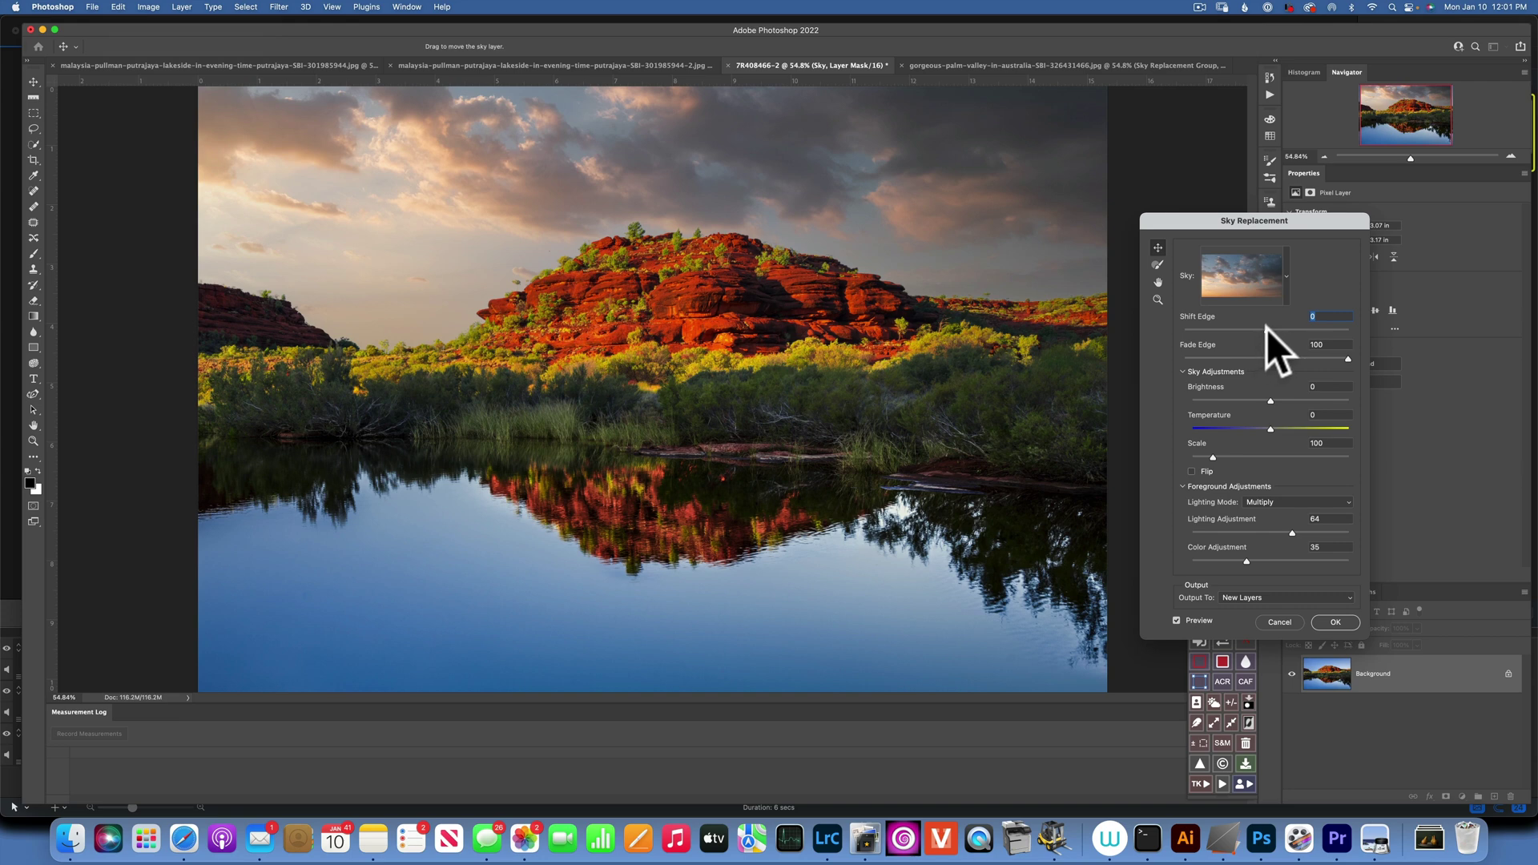
left_click_drag(1267, 329, 1220, 329)
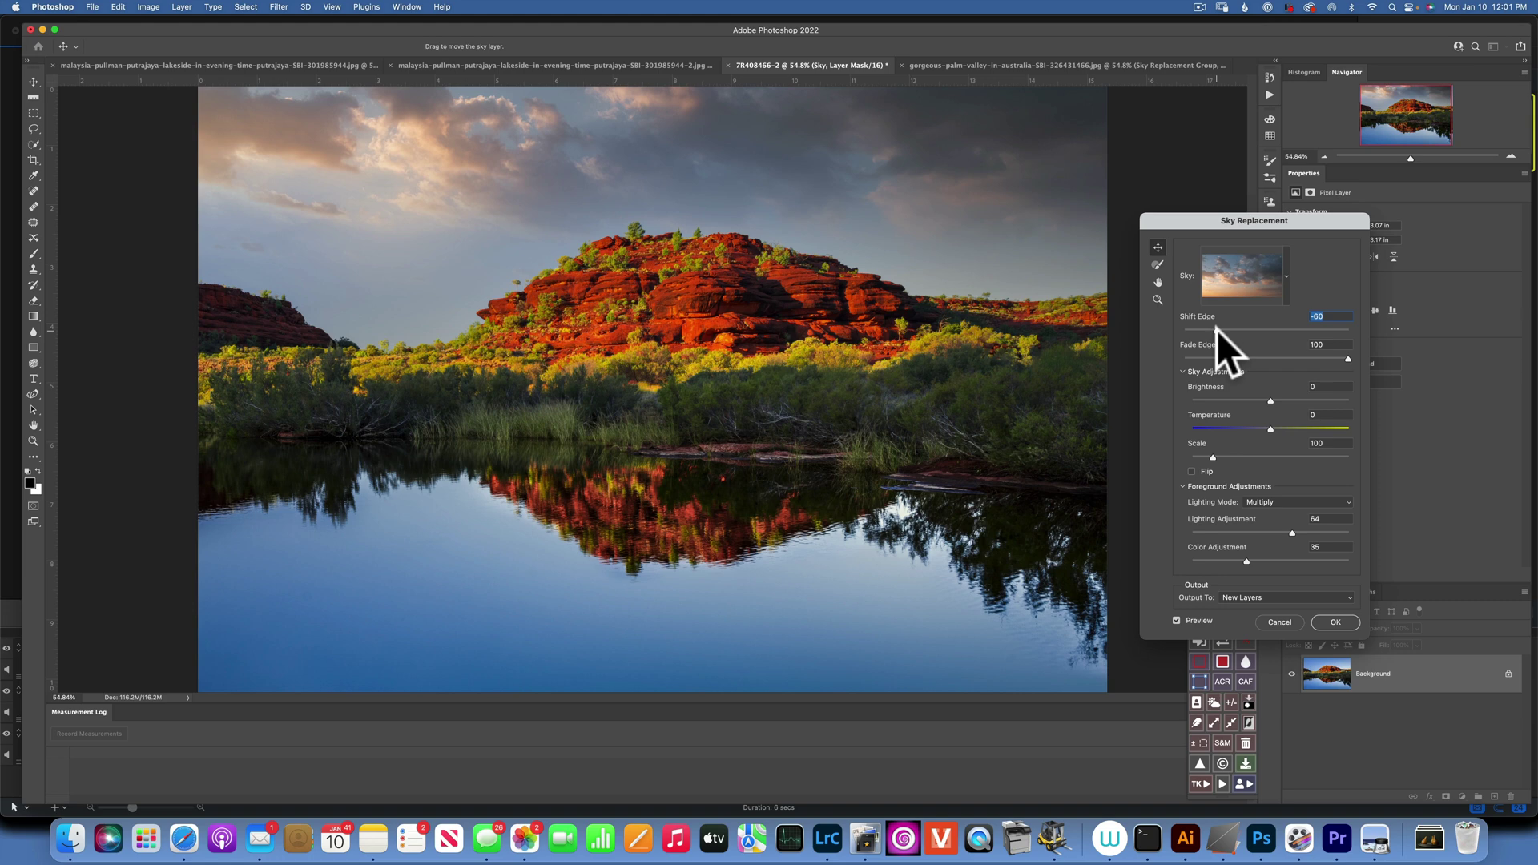
left_click_drag(1217, 329, 1331, 330)
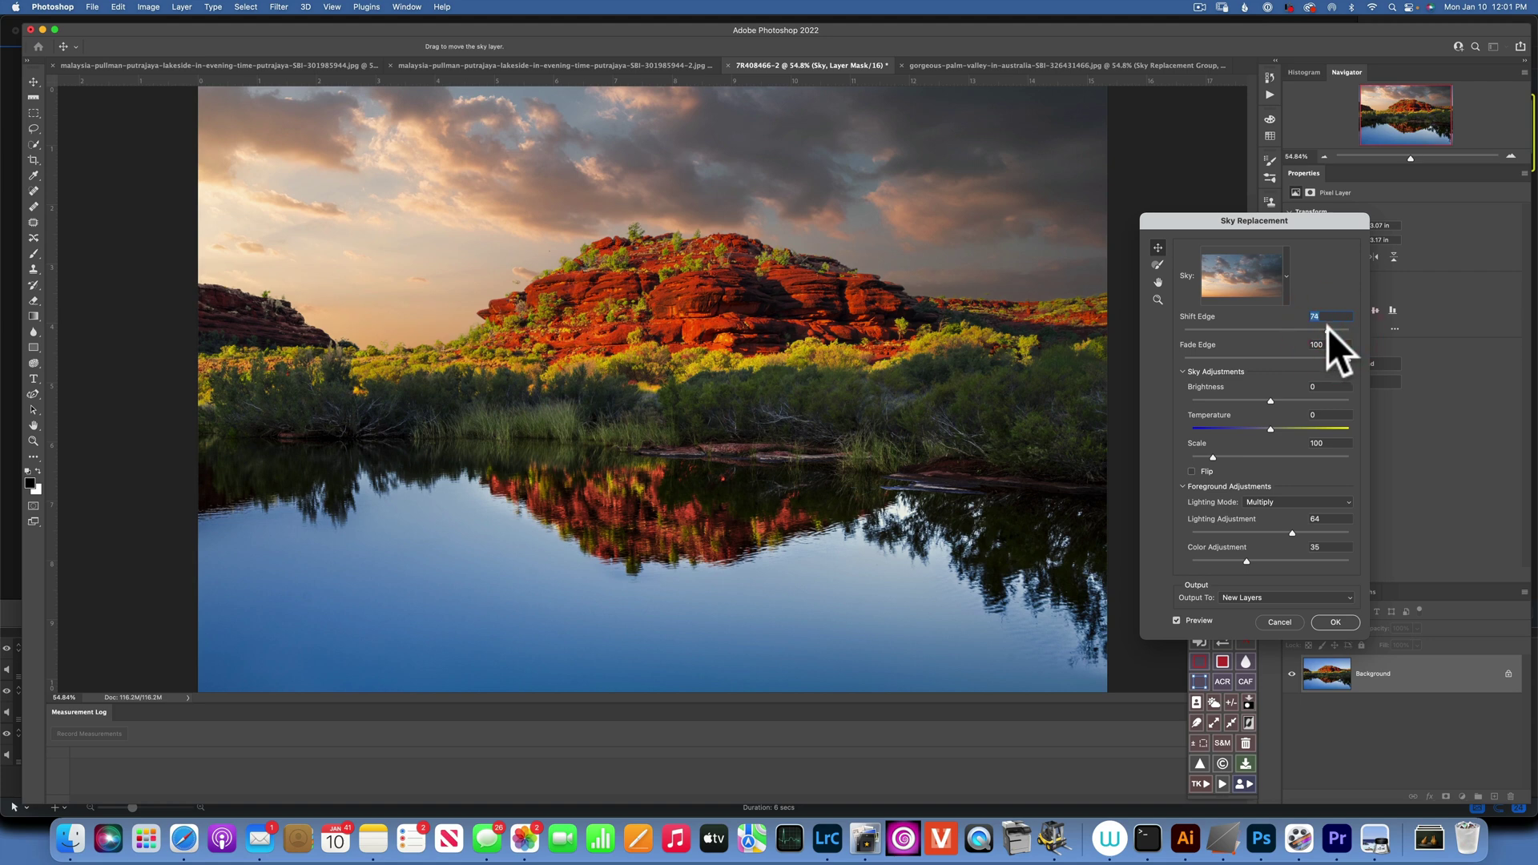
left_click_drag(1331, 329, 1344, 330)
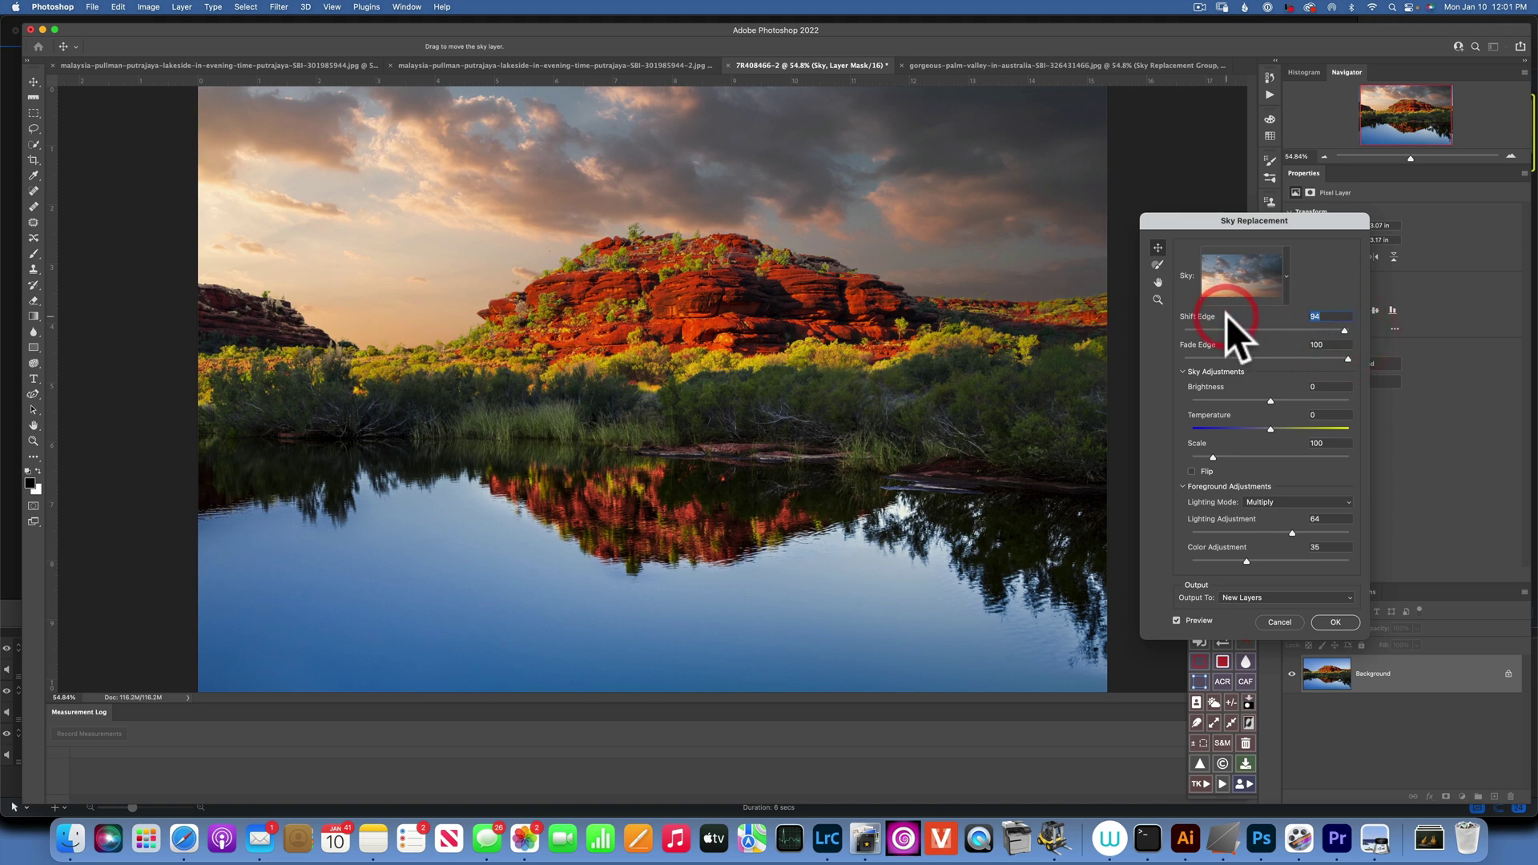
type("0")
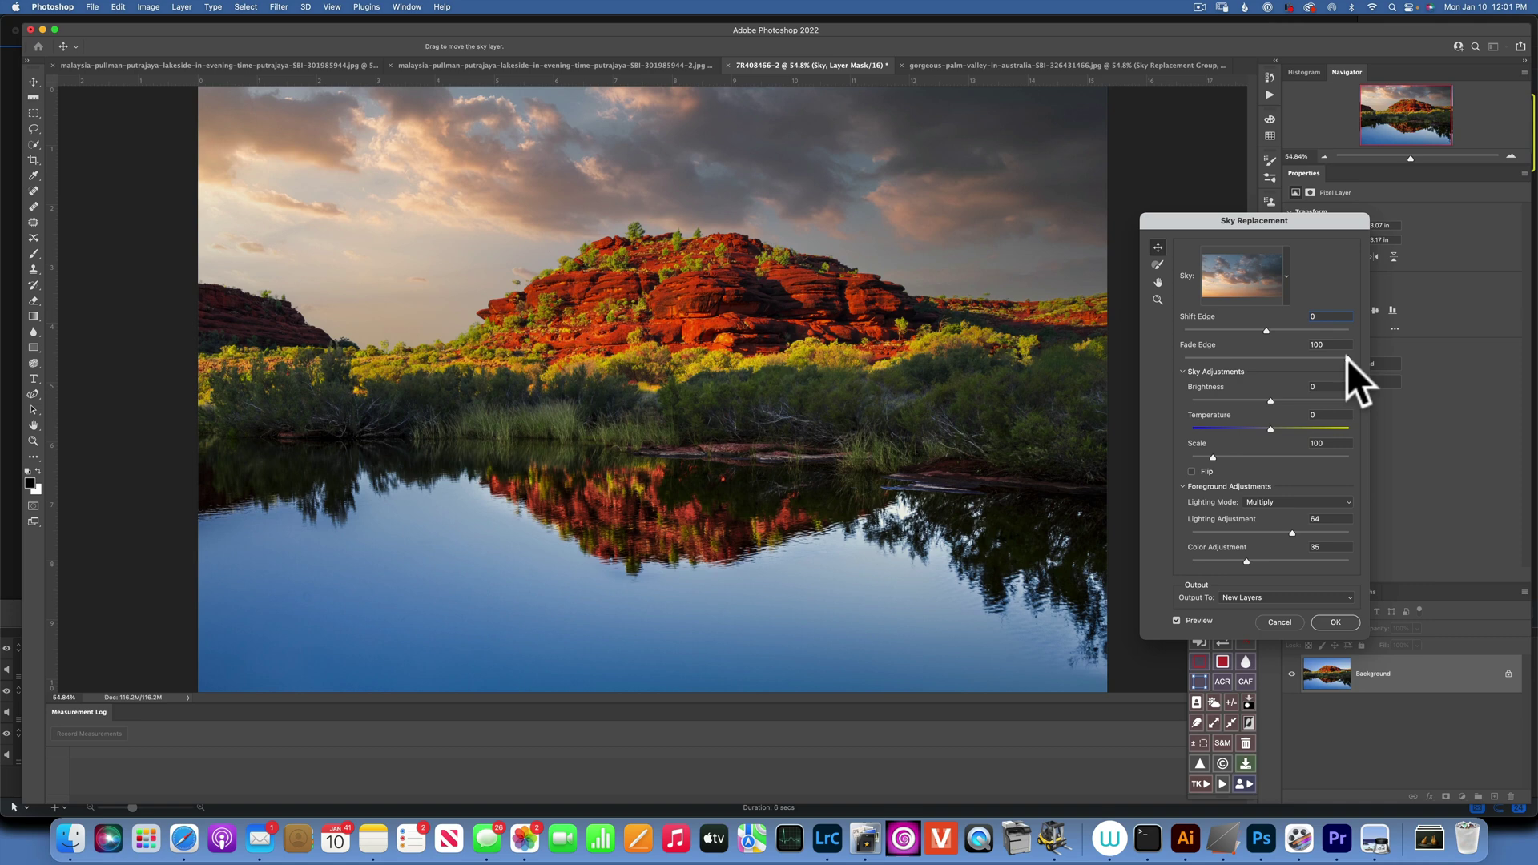
Take Fade Edge down to 70 and 0, then push it to its maximum of 100.
left_click_drag(1347, 359, 1301, 356)
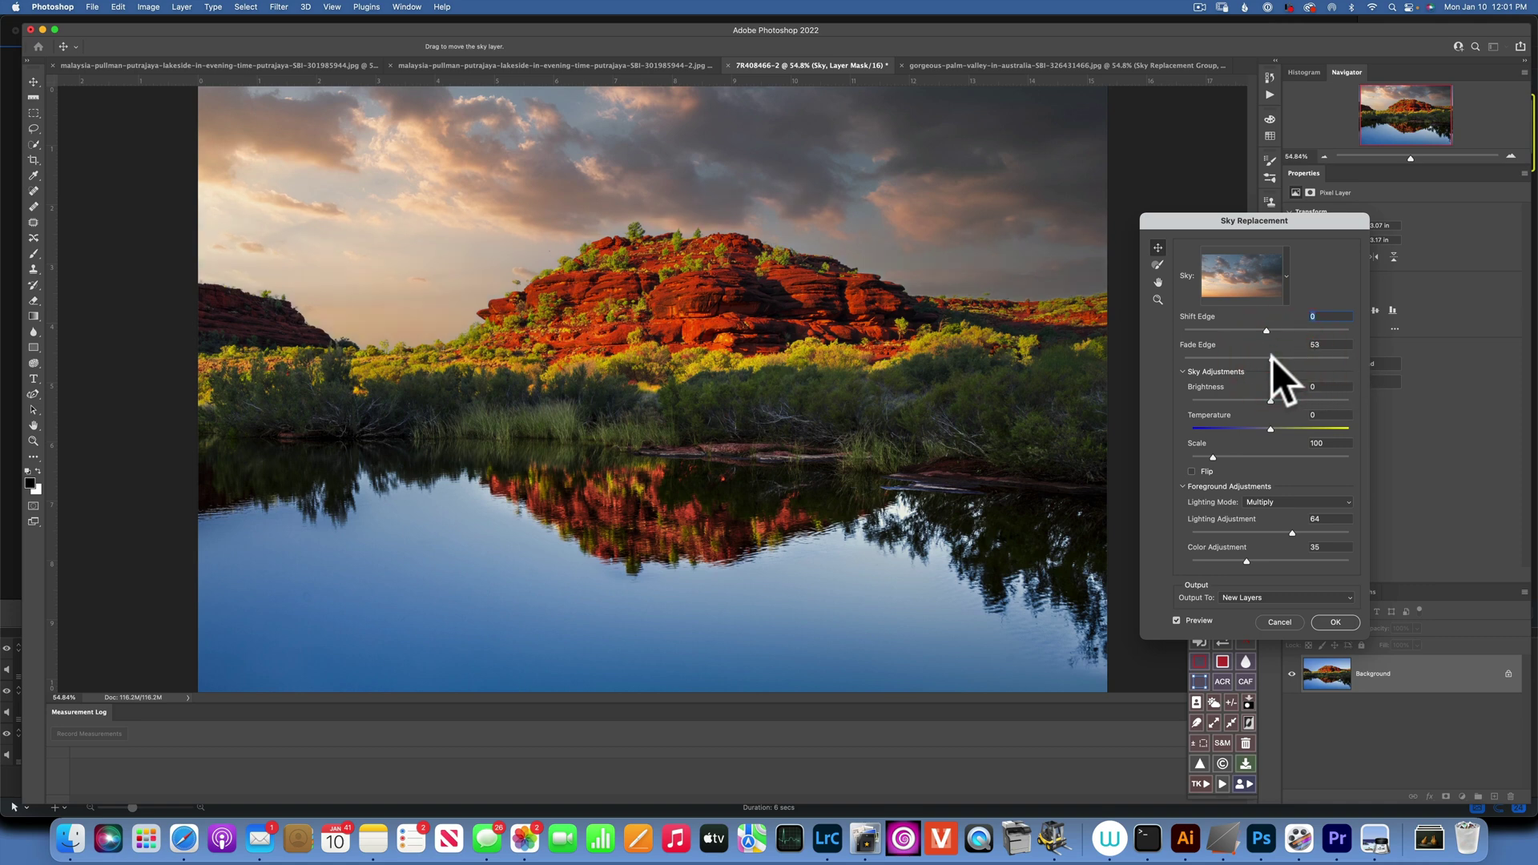
left_click_drag(1273, 358, 1134, 357)
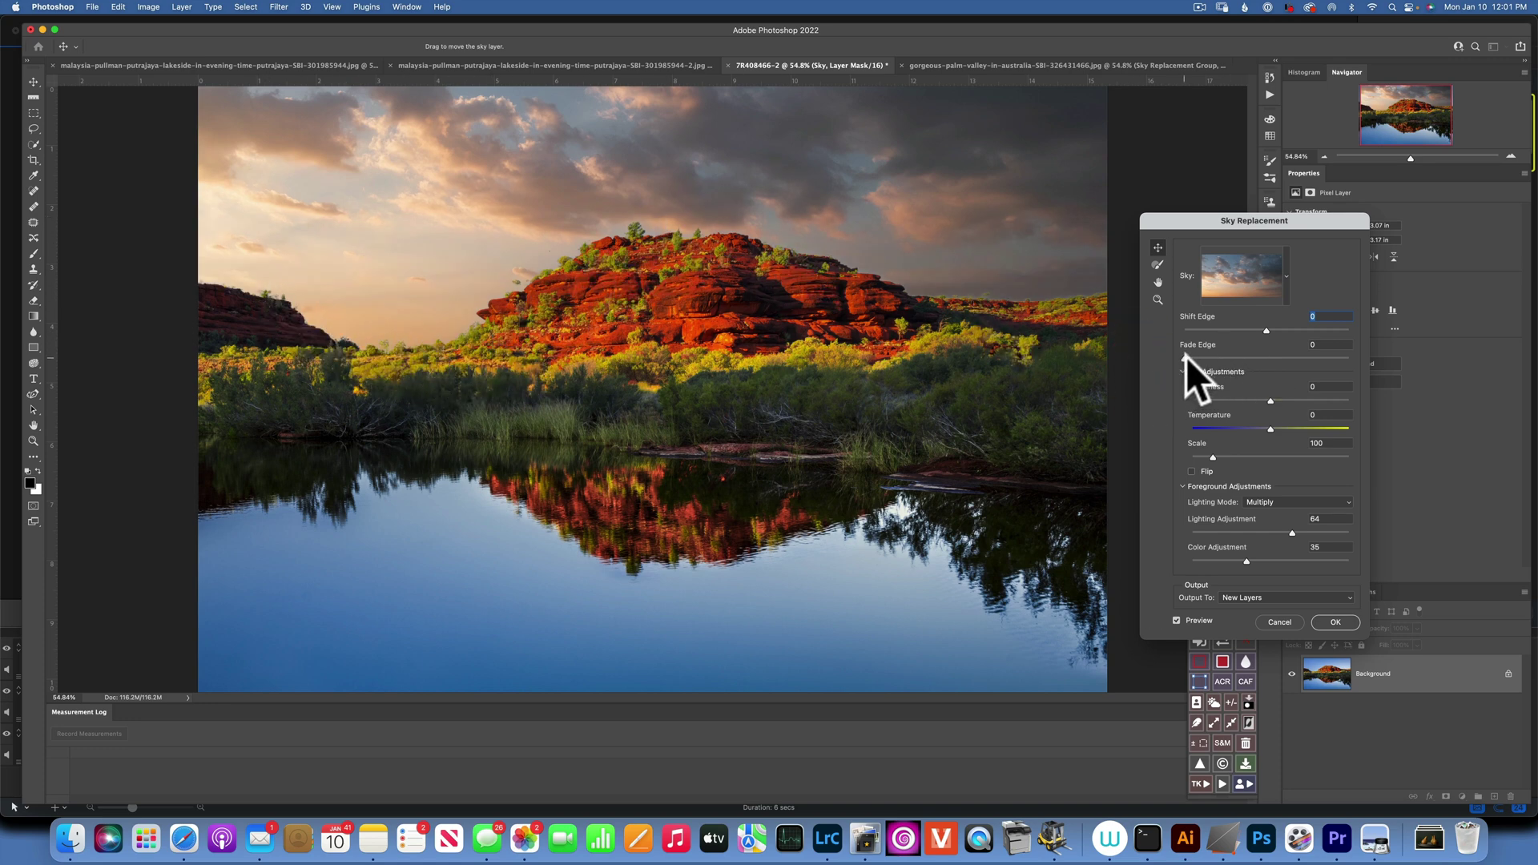
left_click_drag(1186, 359, 1471, 342)
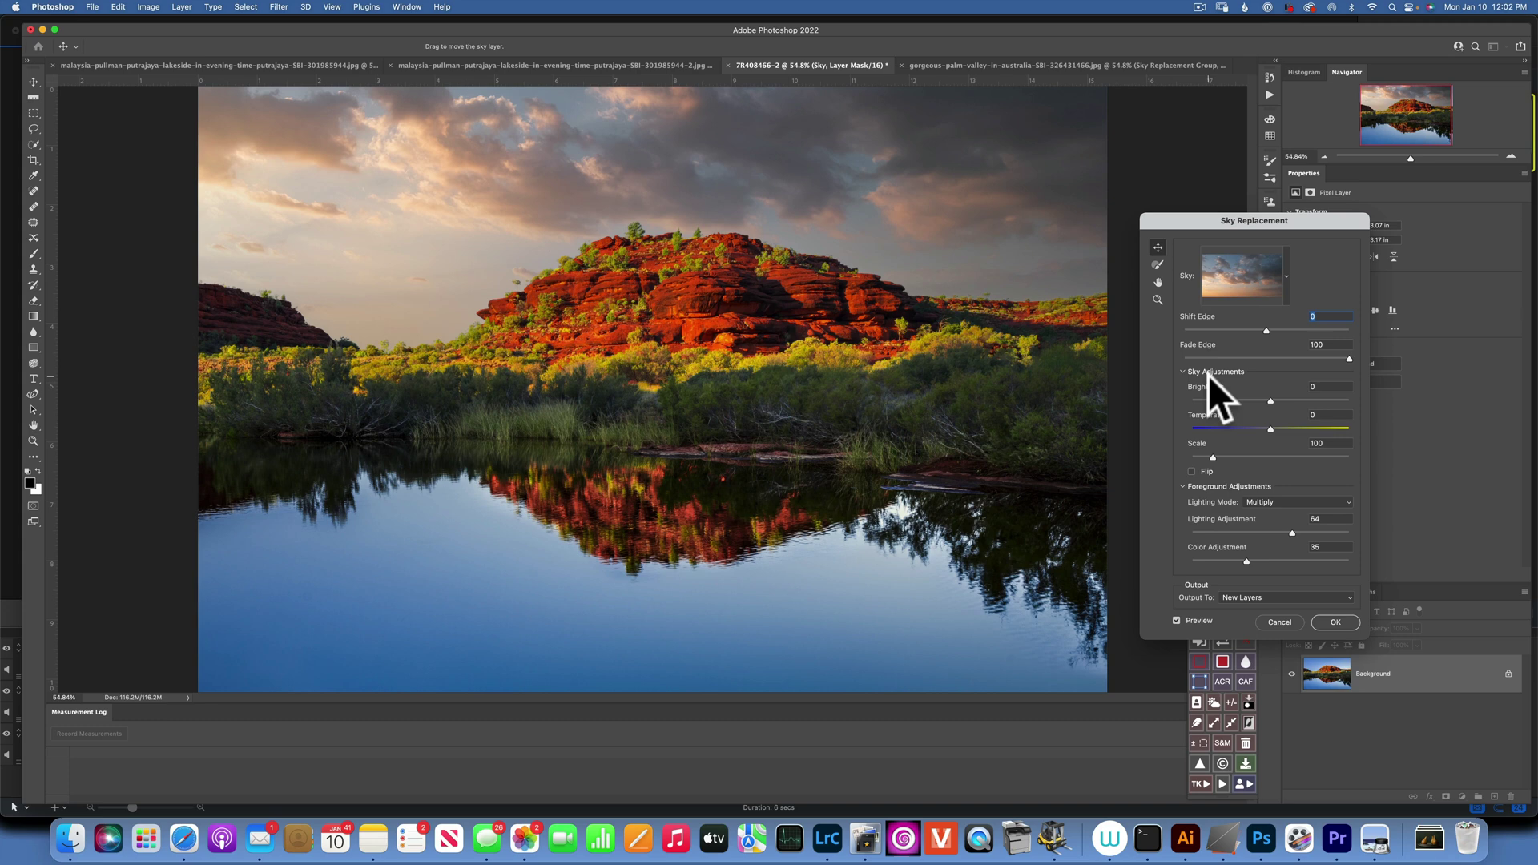
left_click_drag(1269, 400, 1318, 397)
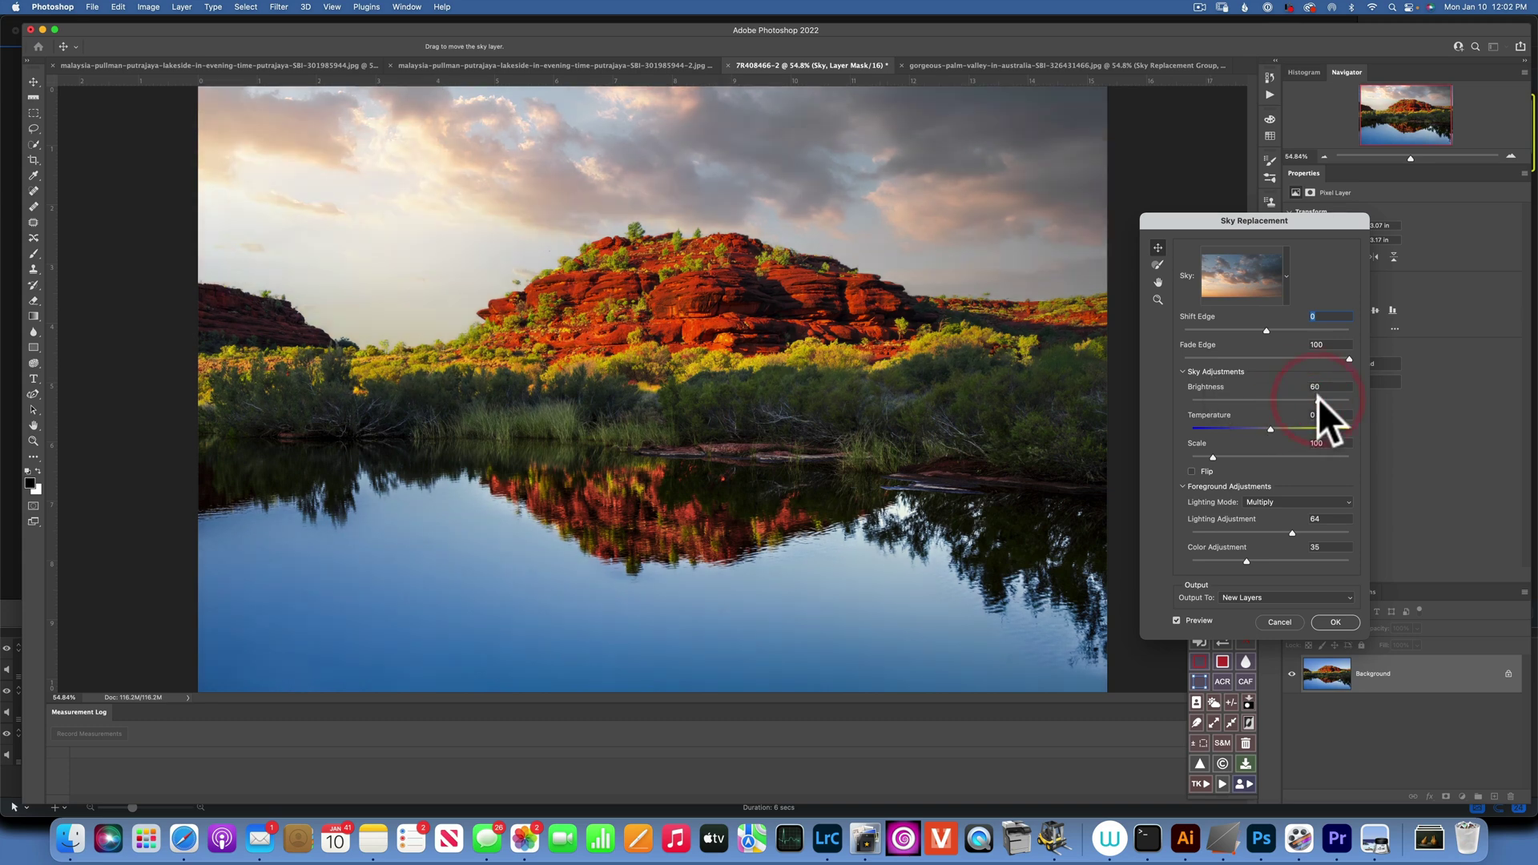
left_click_drag(1317, 398, 1206, 400)
double_click(1330, 386)
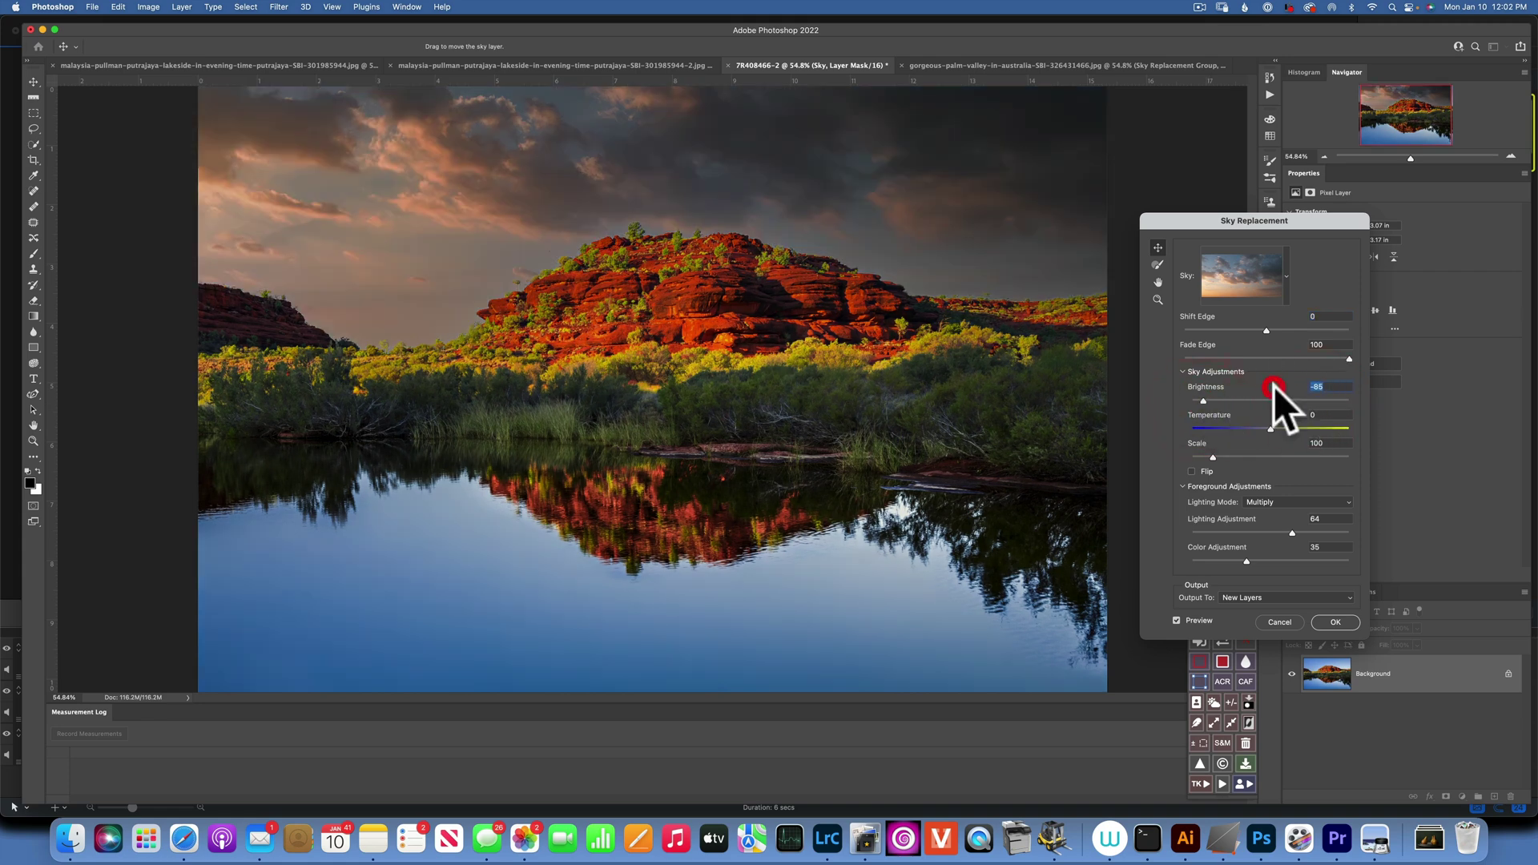
type("0")
key("Return")
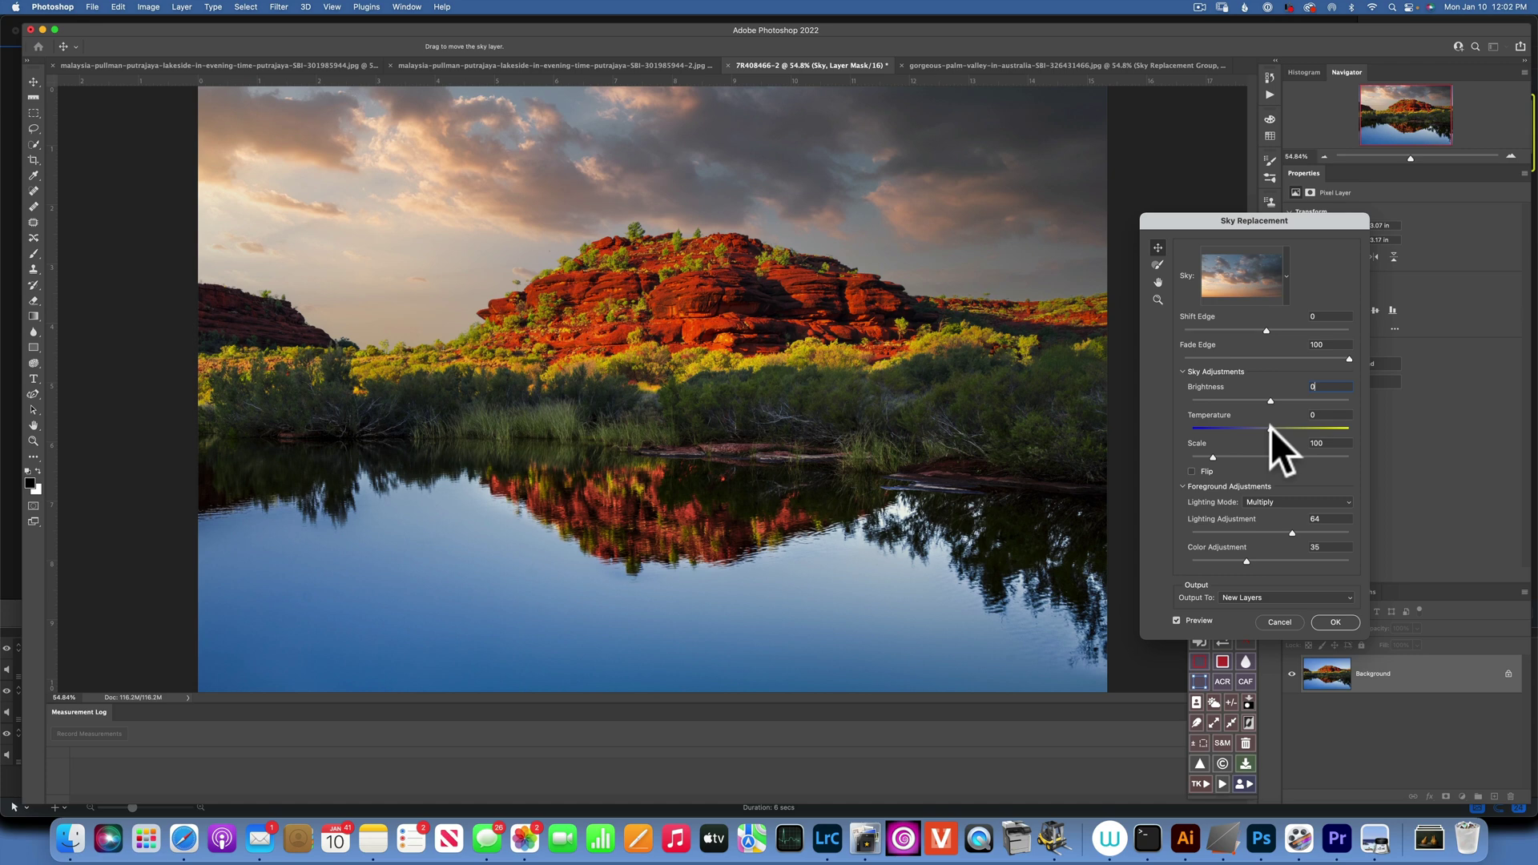
left_click_drag(1301, 427, 1208, 429)
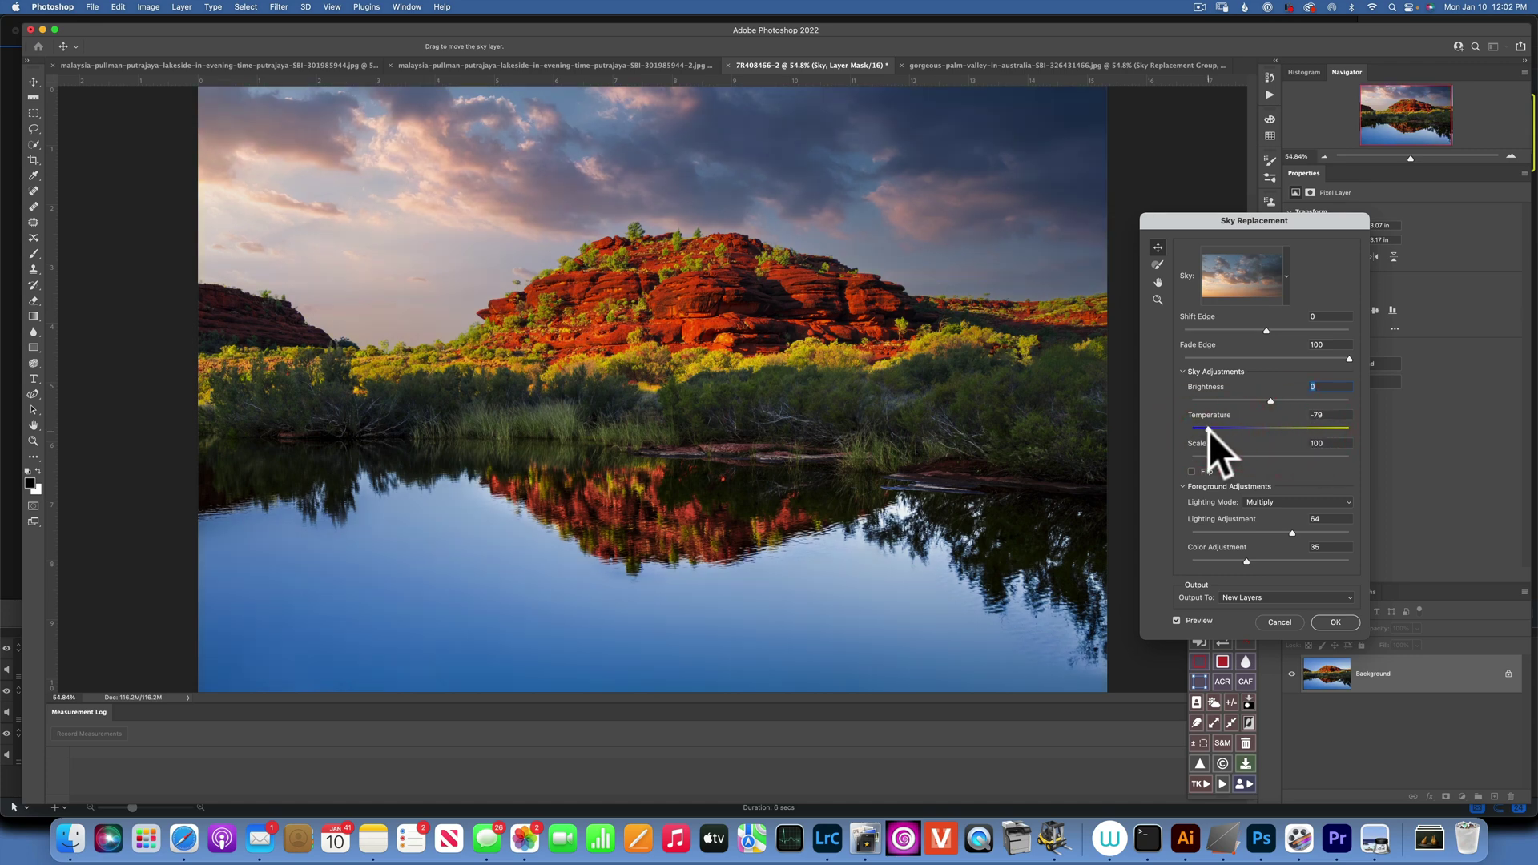
double_click(1322, 415)
type("-63")
left_click(1205, 409)
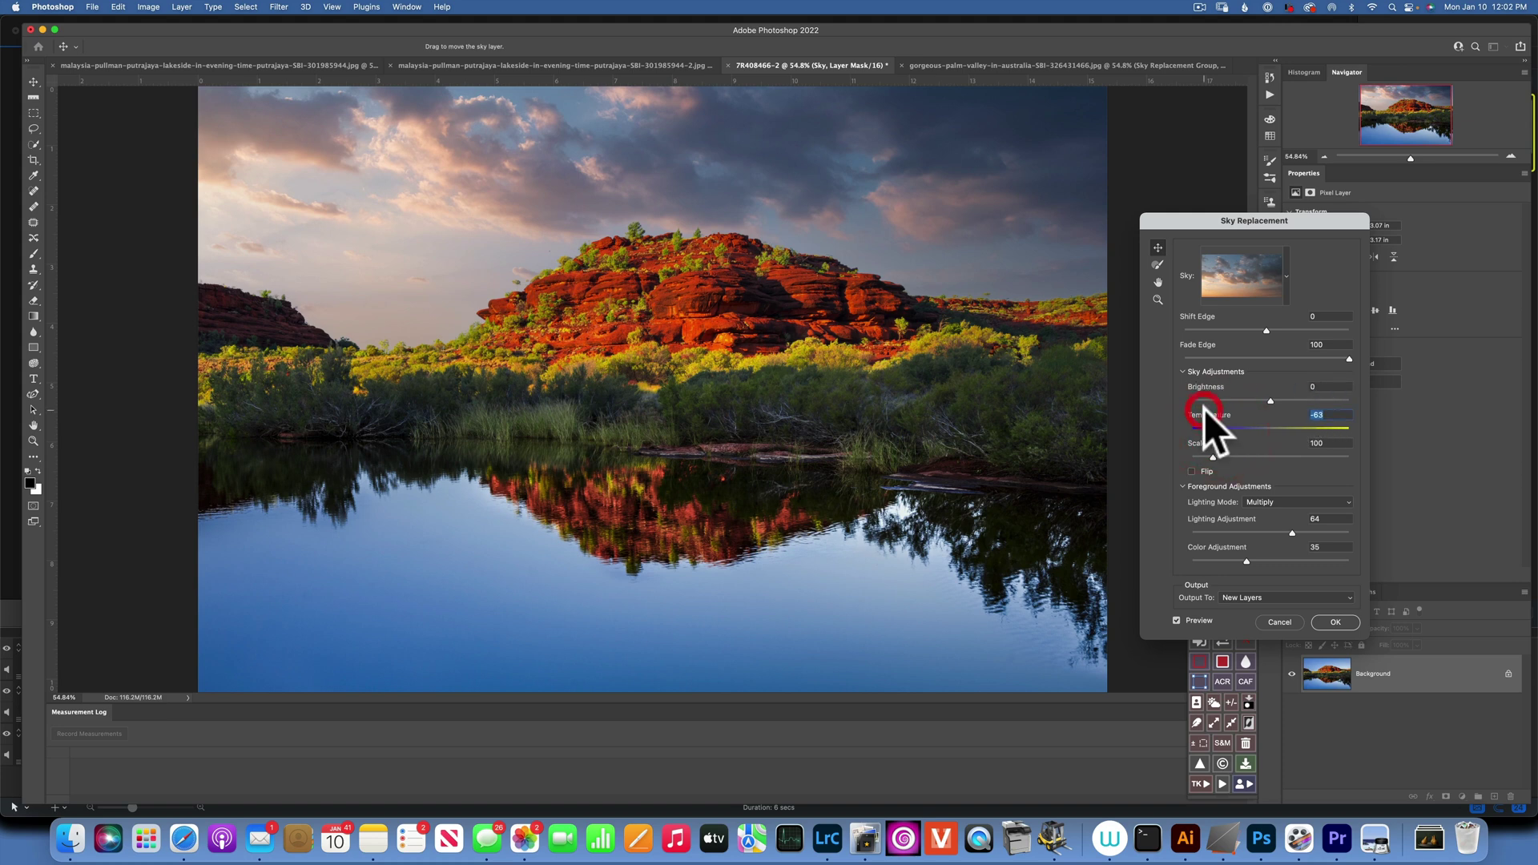
type("0")
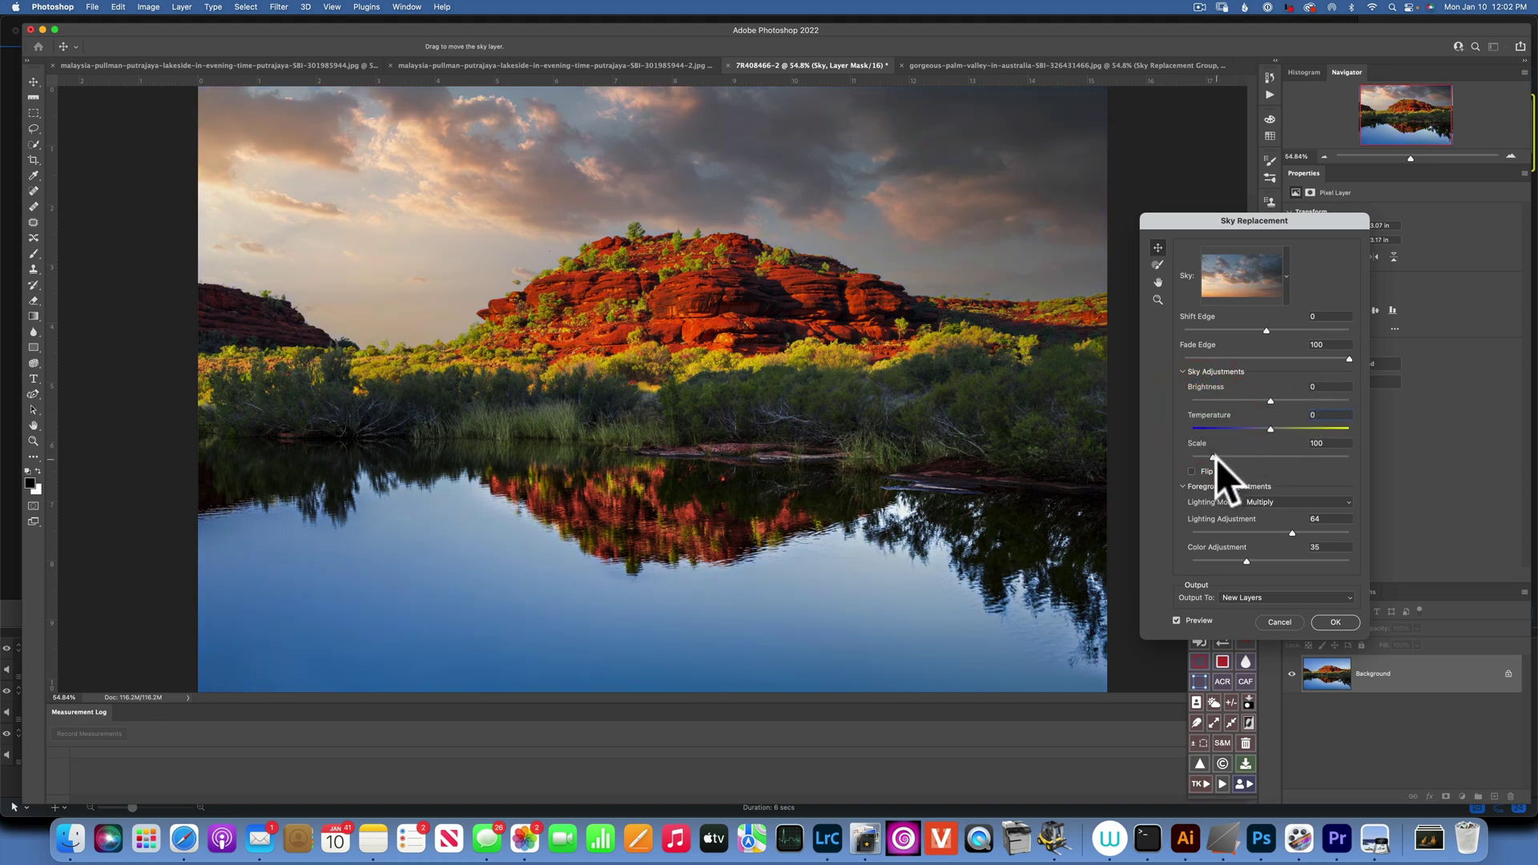
left_click_drag(1214, 457, 1225, 455)
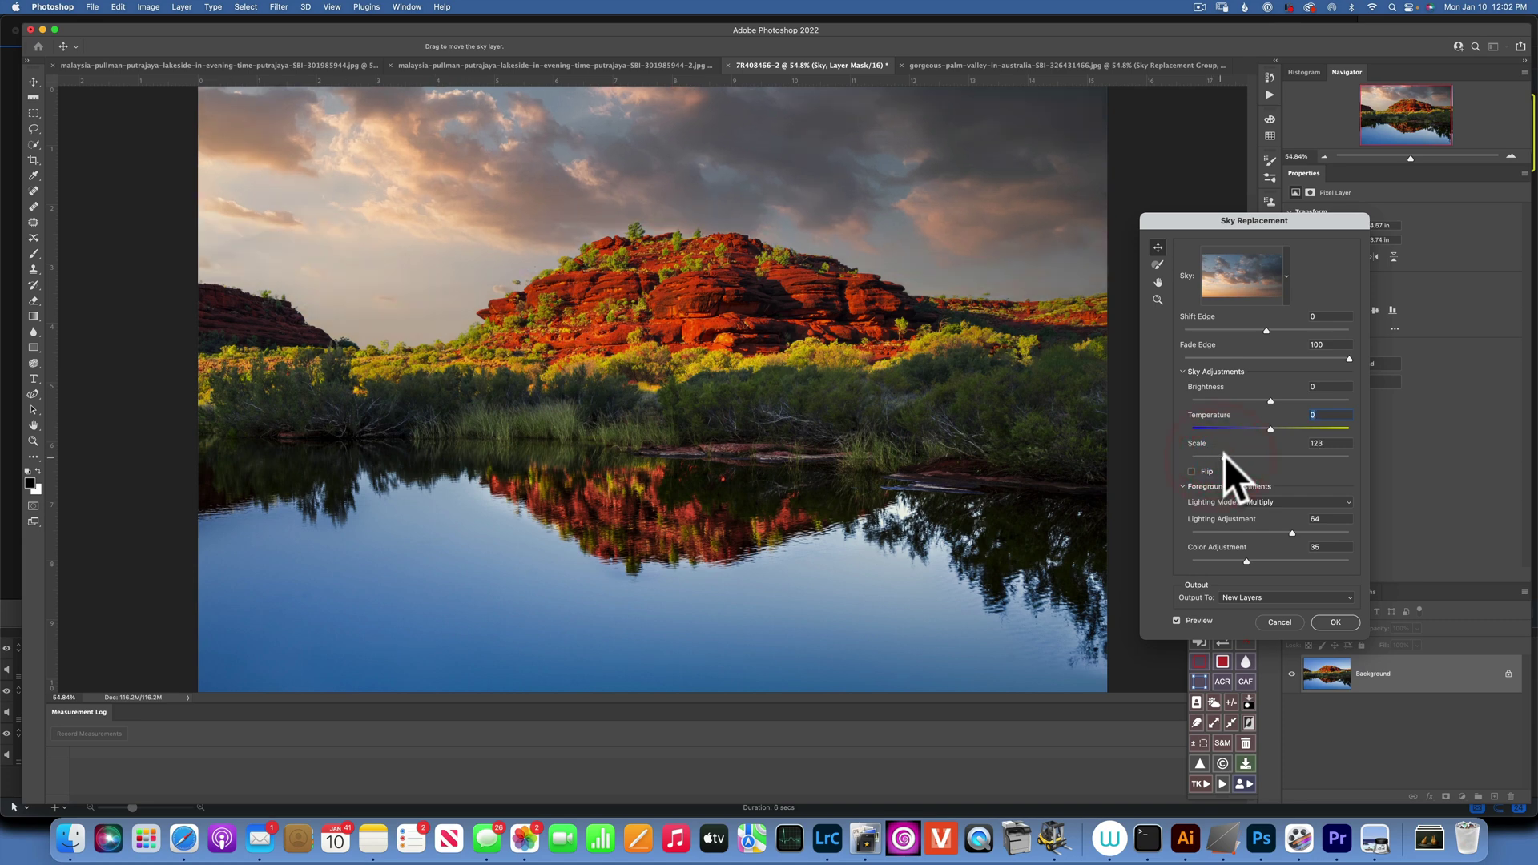
left_click(1225, 456)
mouse_move(1234, 455)
left_mouse_down()
mouse_move(1265, 453)
mouse_move(1245, 454)
left_mouse_up()
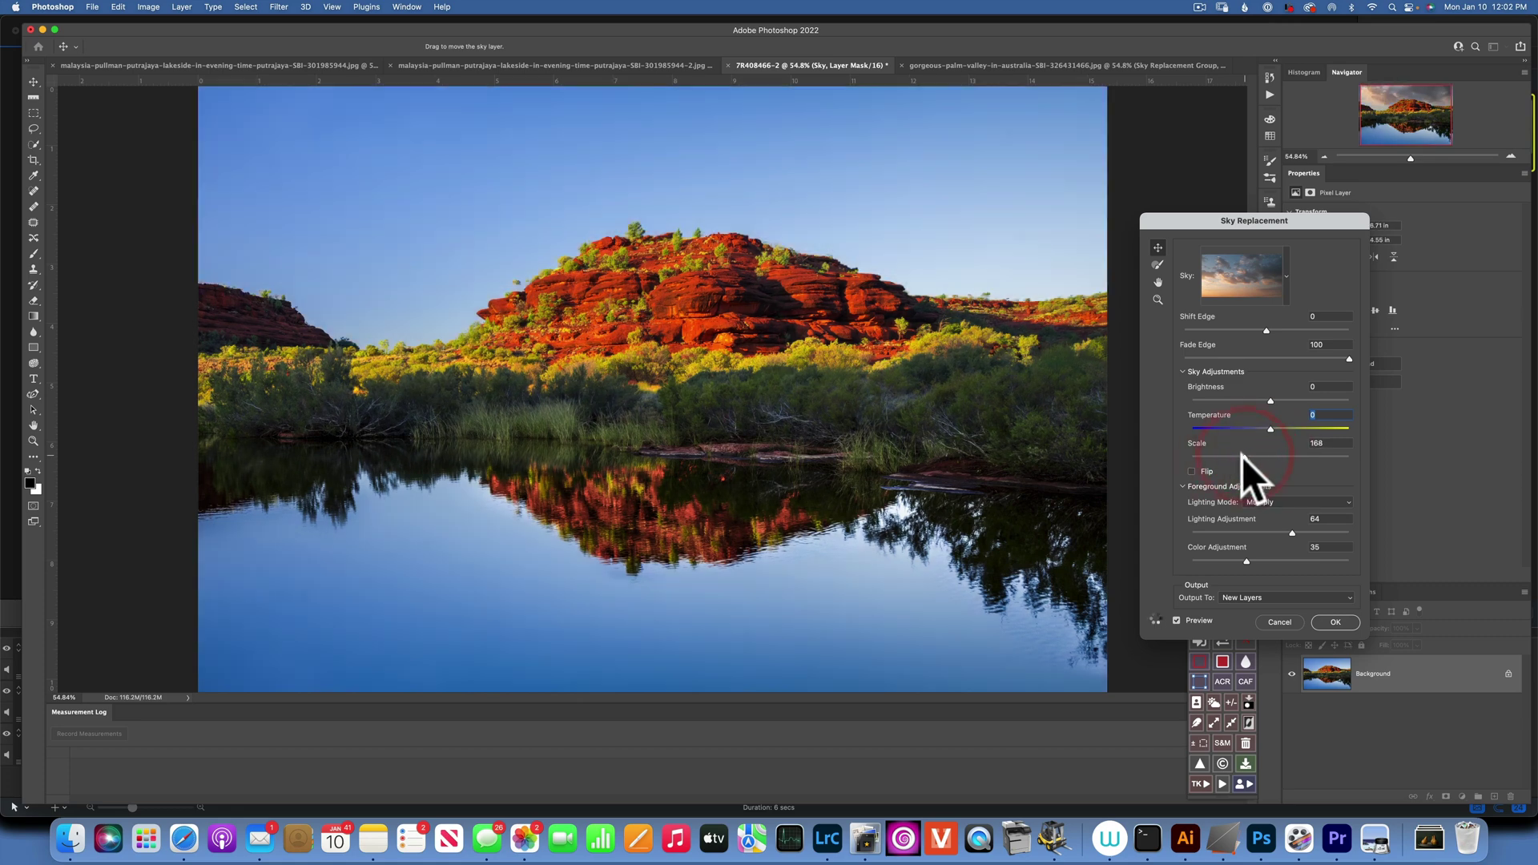
left_click_drag(1246, 452, 1261, 450)
key("Tab")
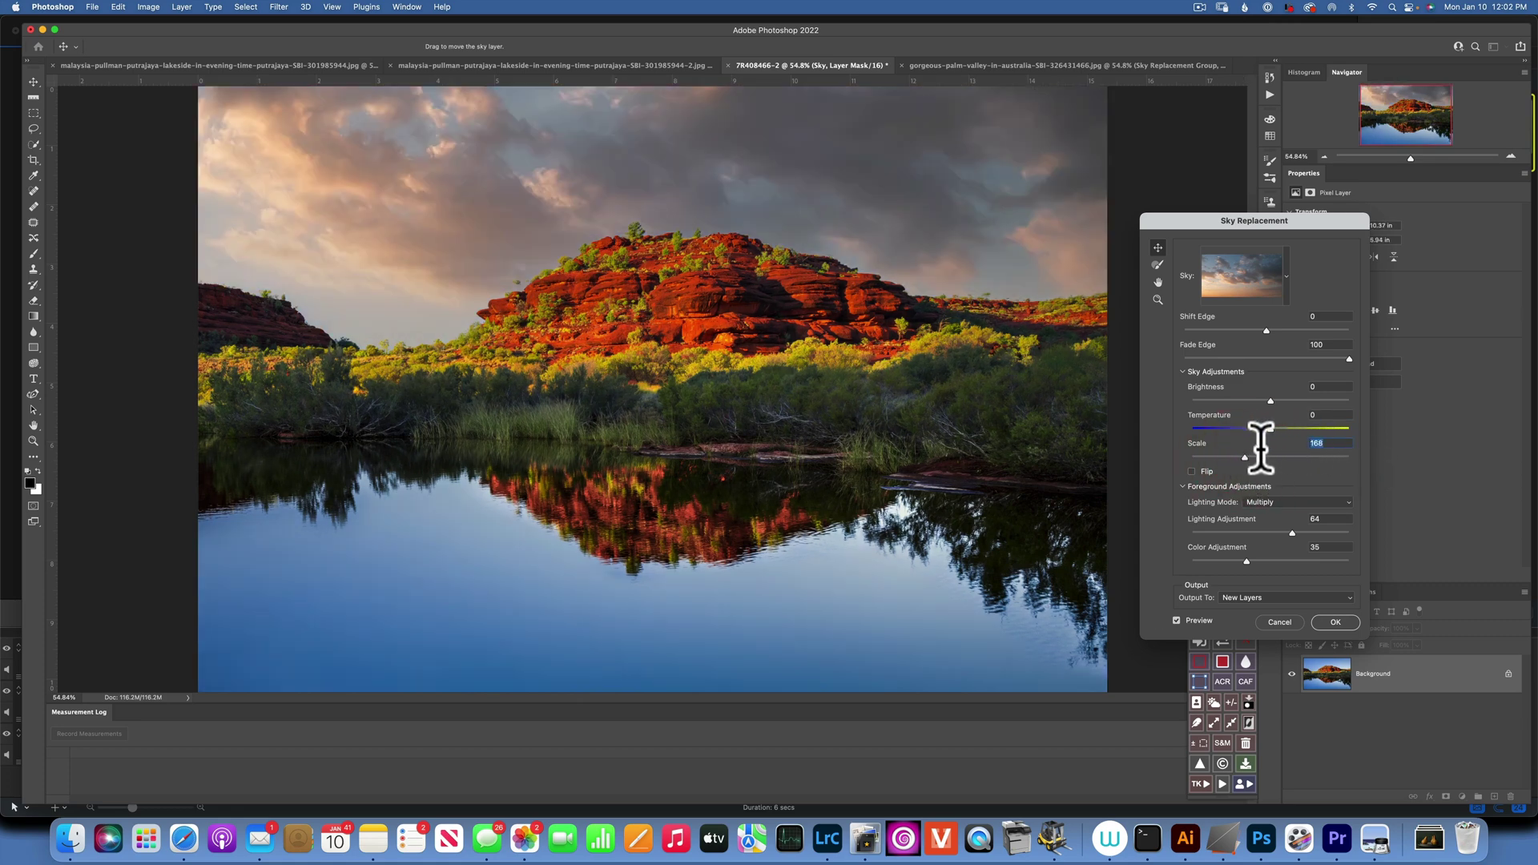
type("100")
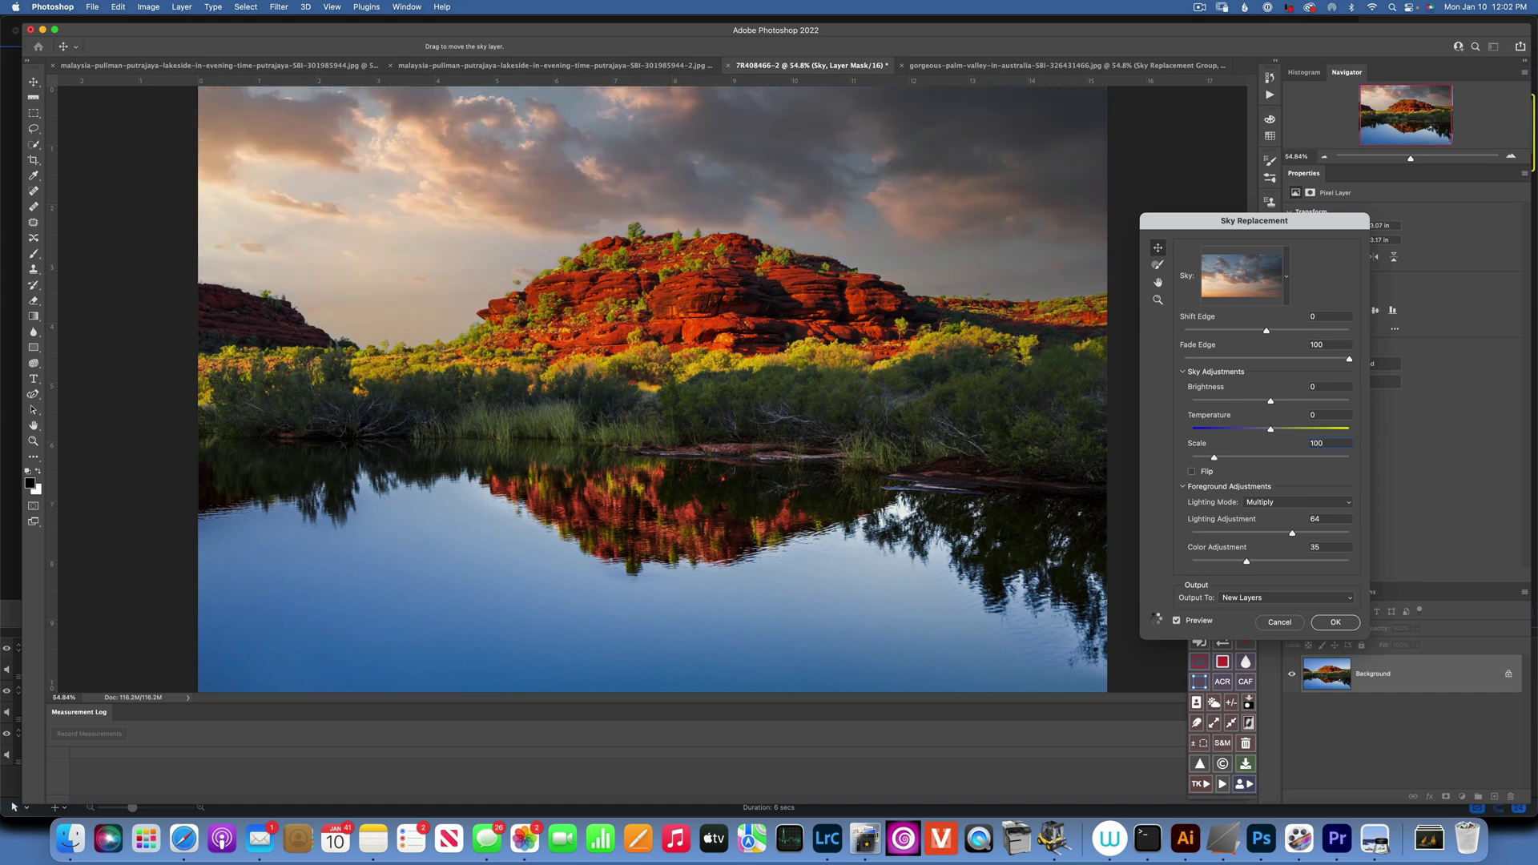
left_click(1194, 472)
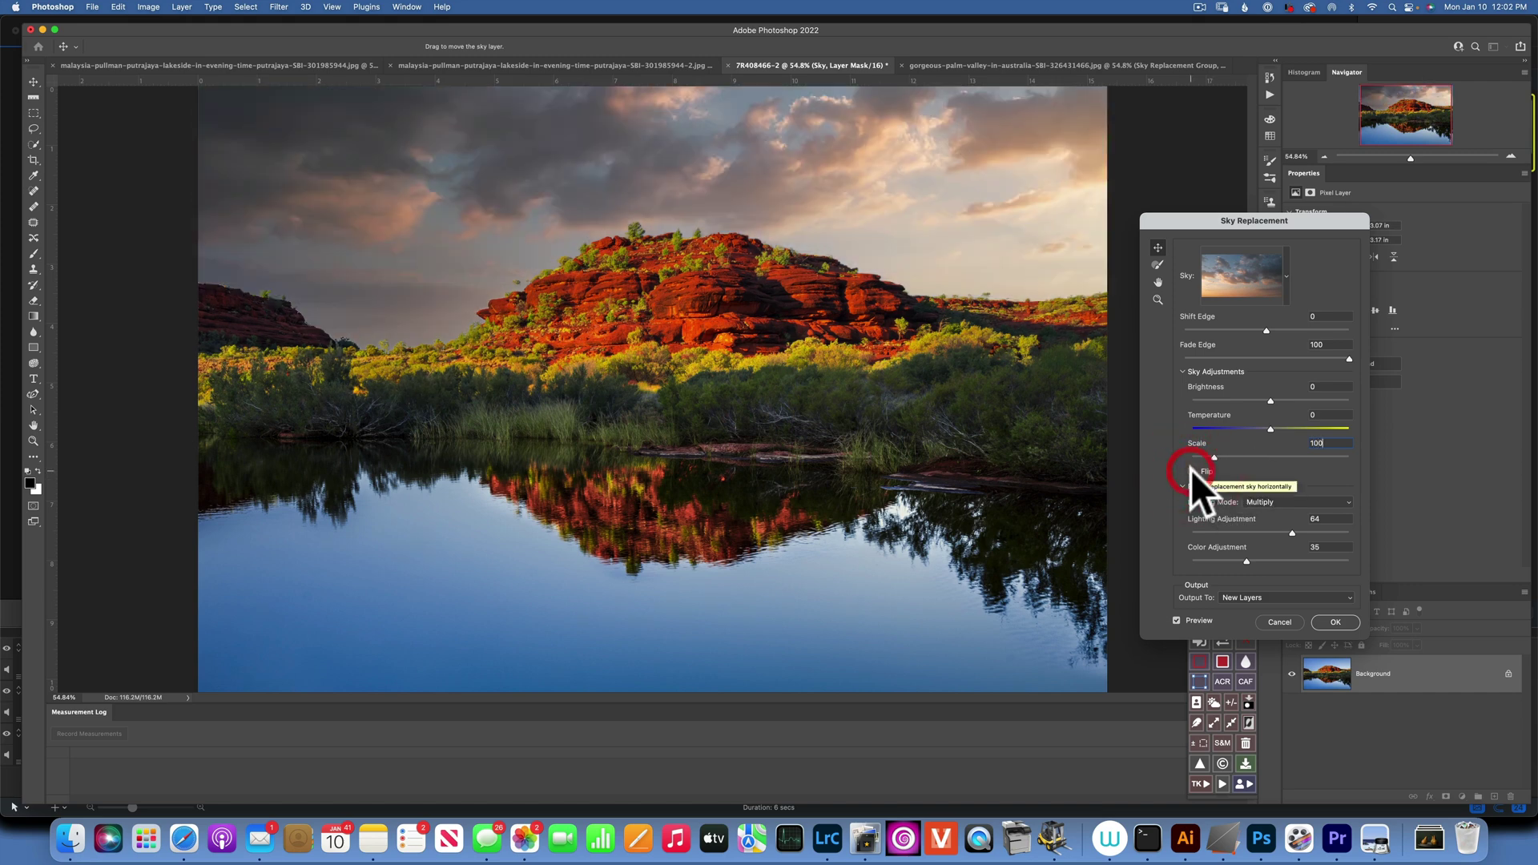
left_click(1191, 469)
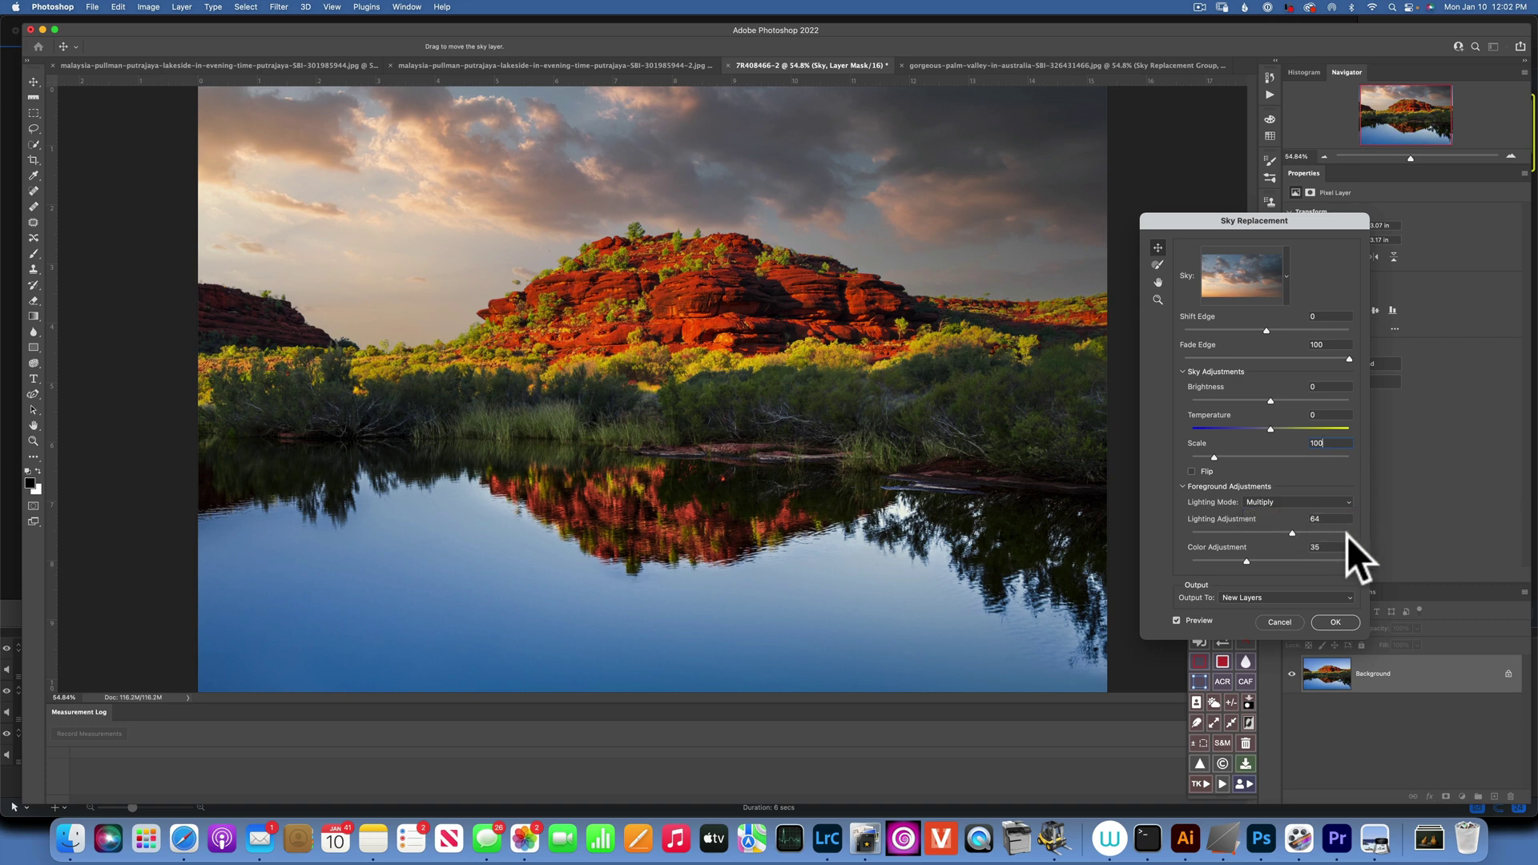
left_click(1280, 502)
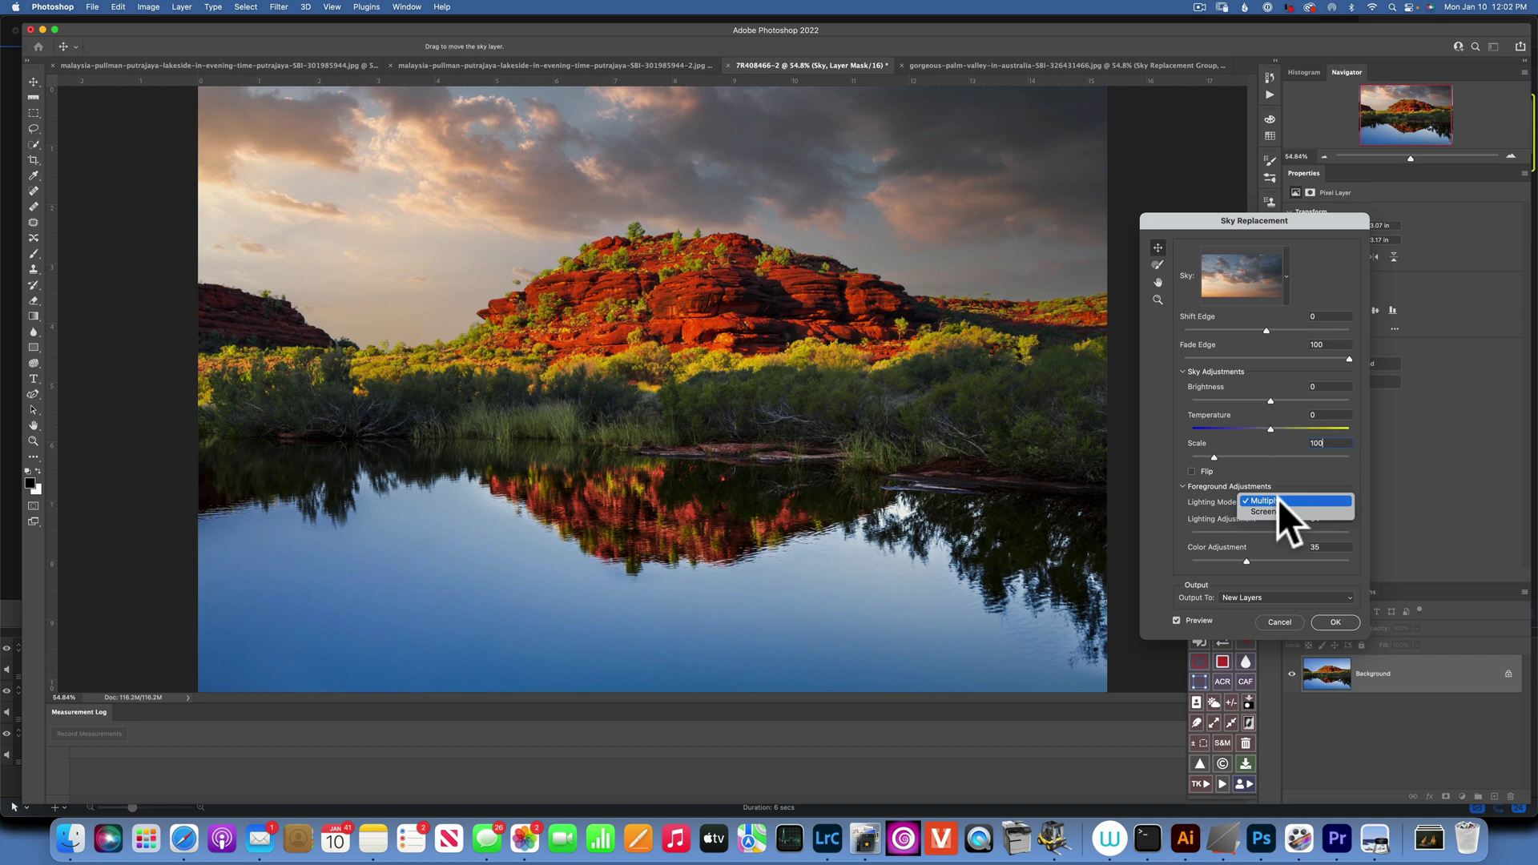
left_click(1278, 500)
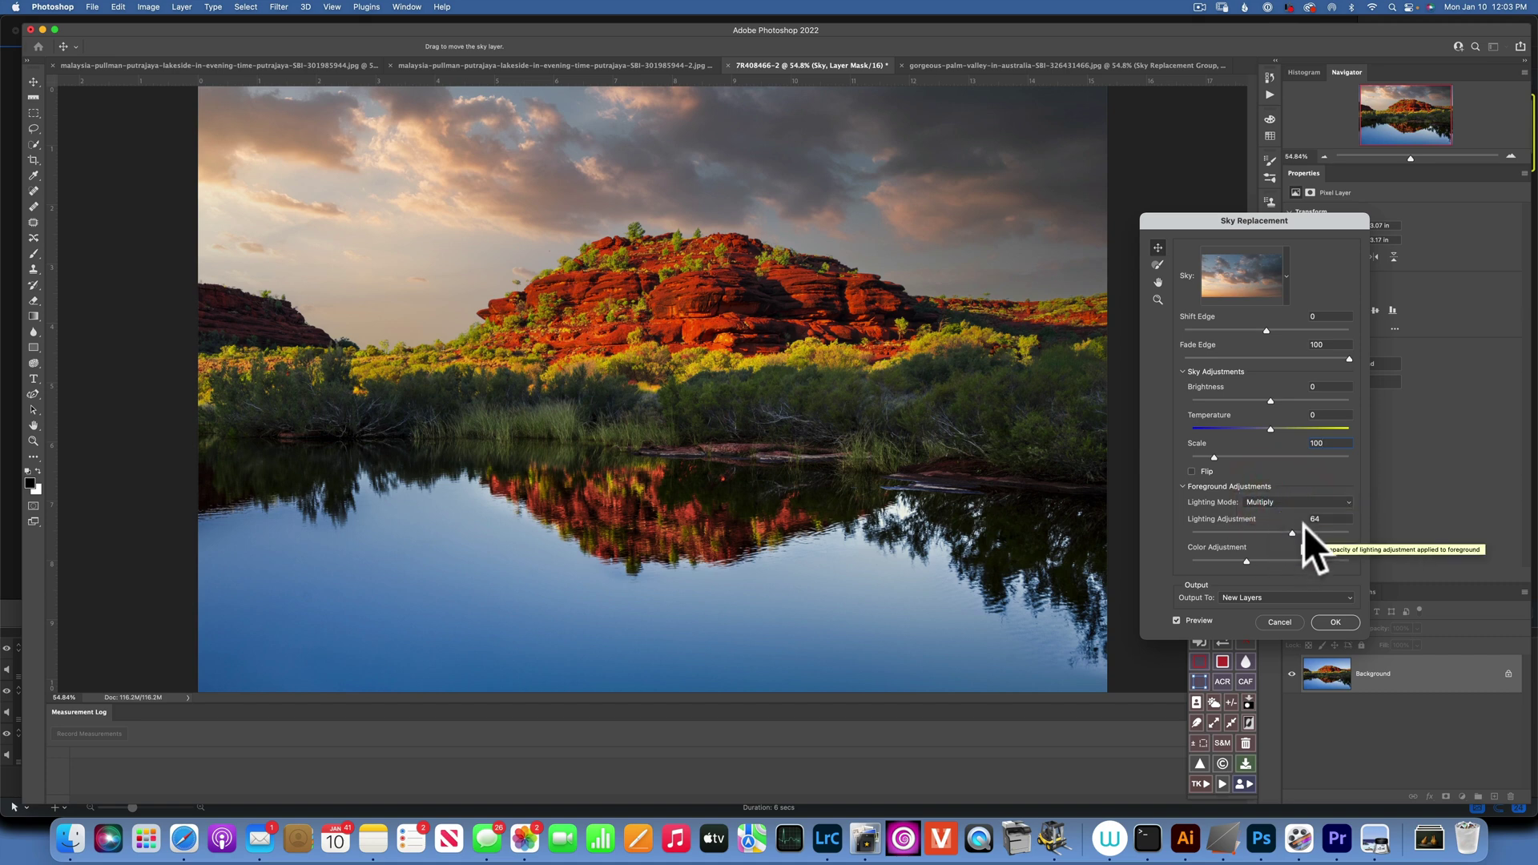
left_click(1294, 532)
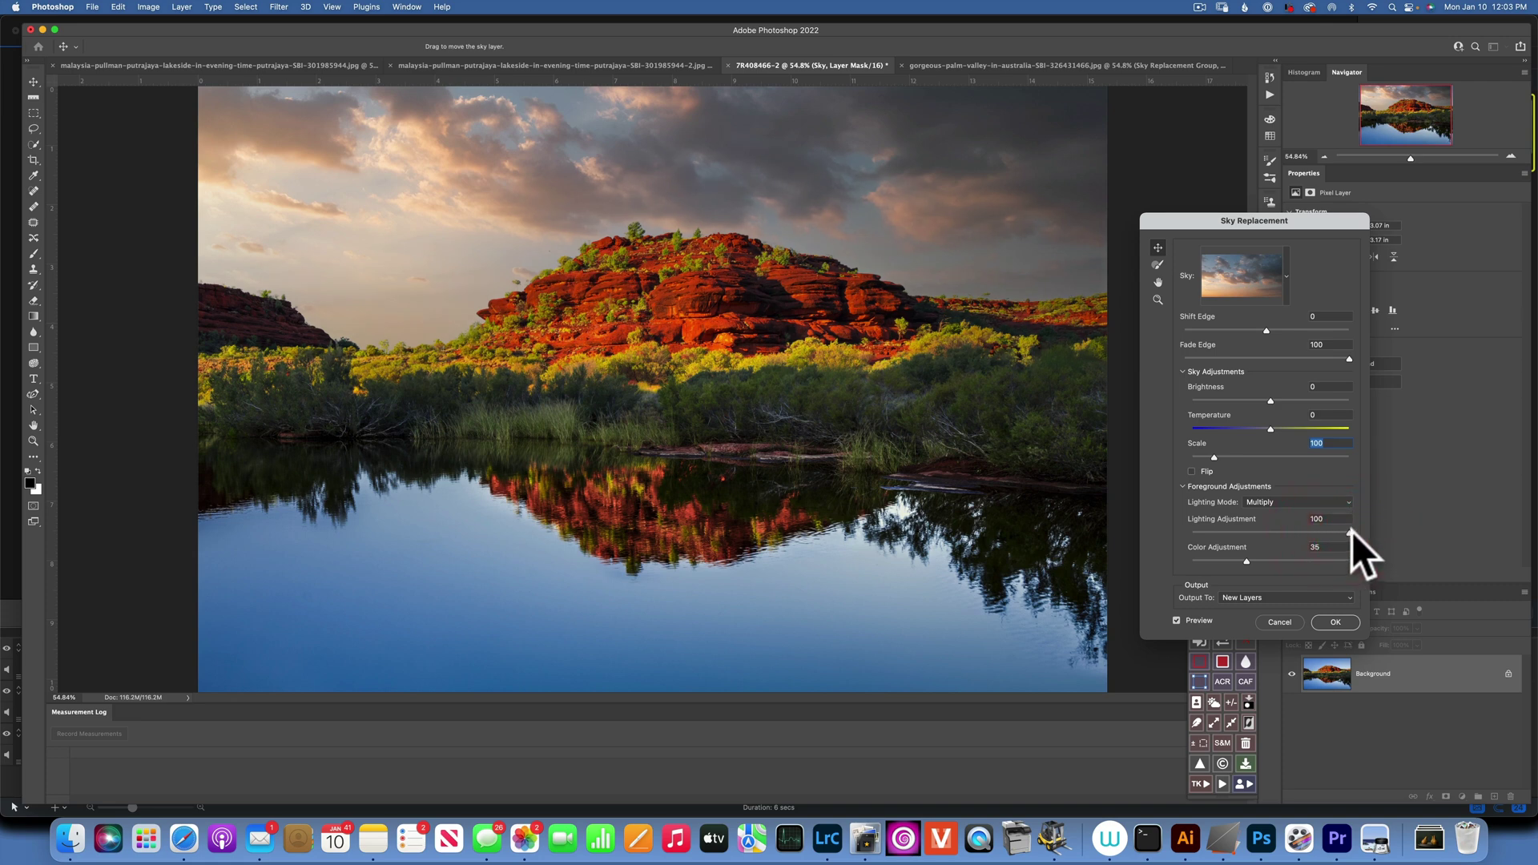
mouse_move(1350, 531)
left_mouse_down()
mouse_move(1147, 529)
mouse_move(1251, 533)
left_mouse_up()
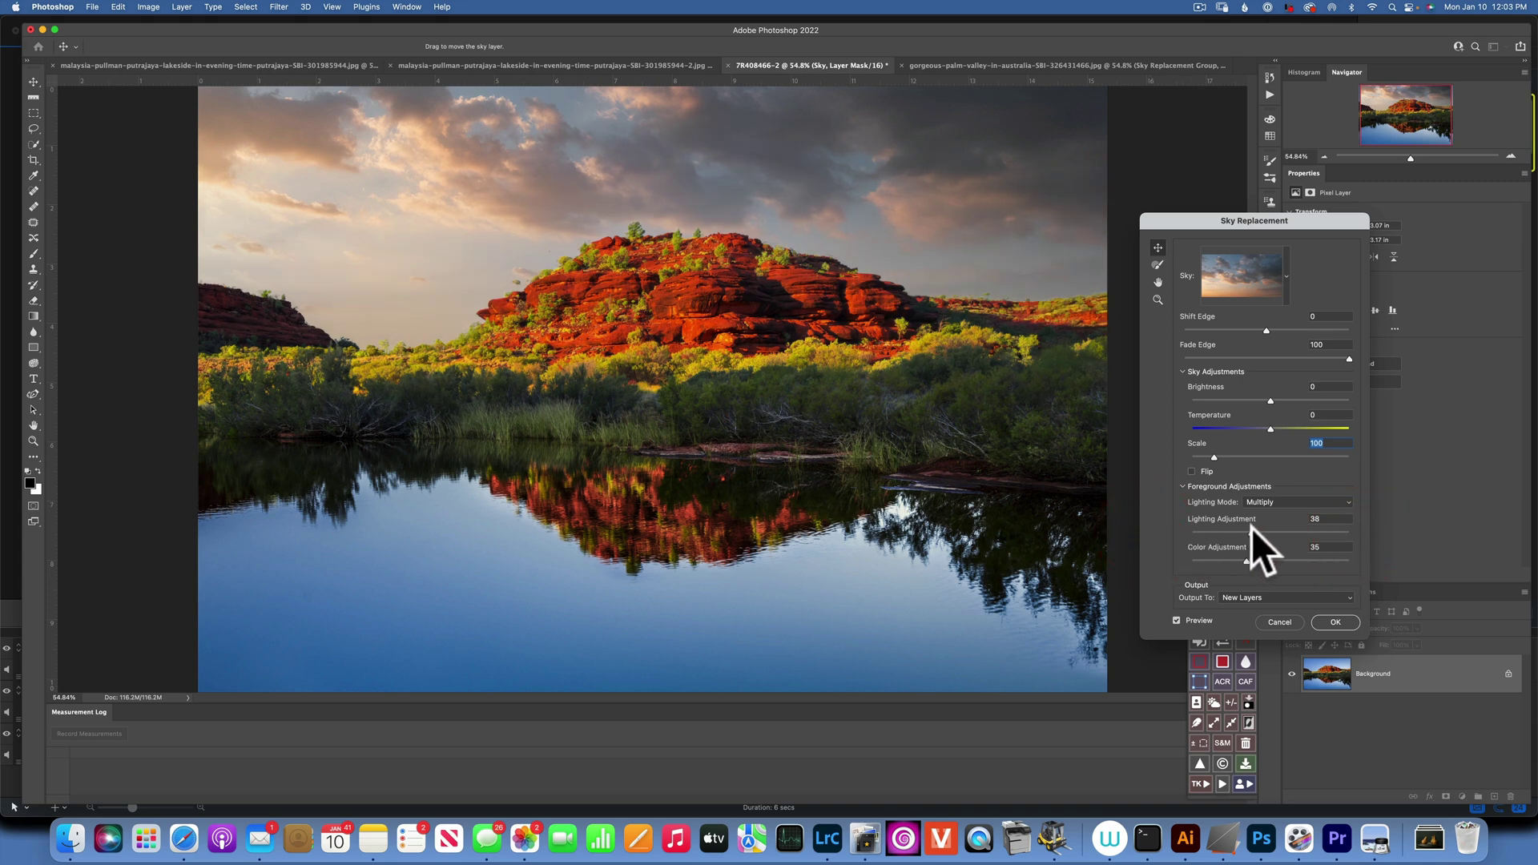
left_click(1268, 505)
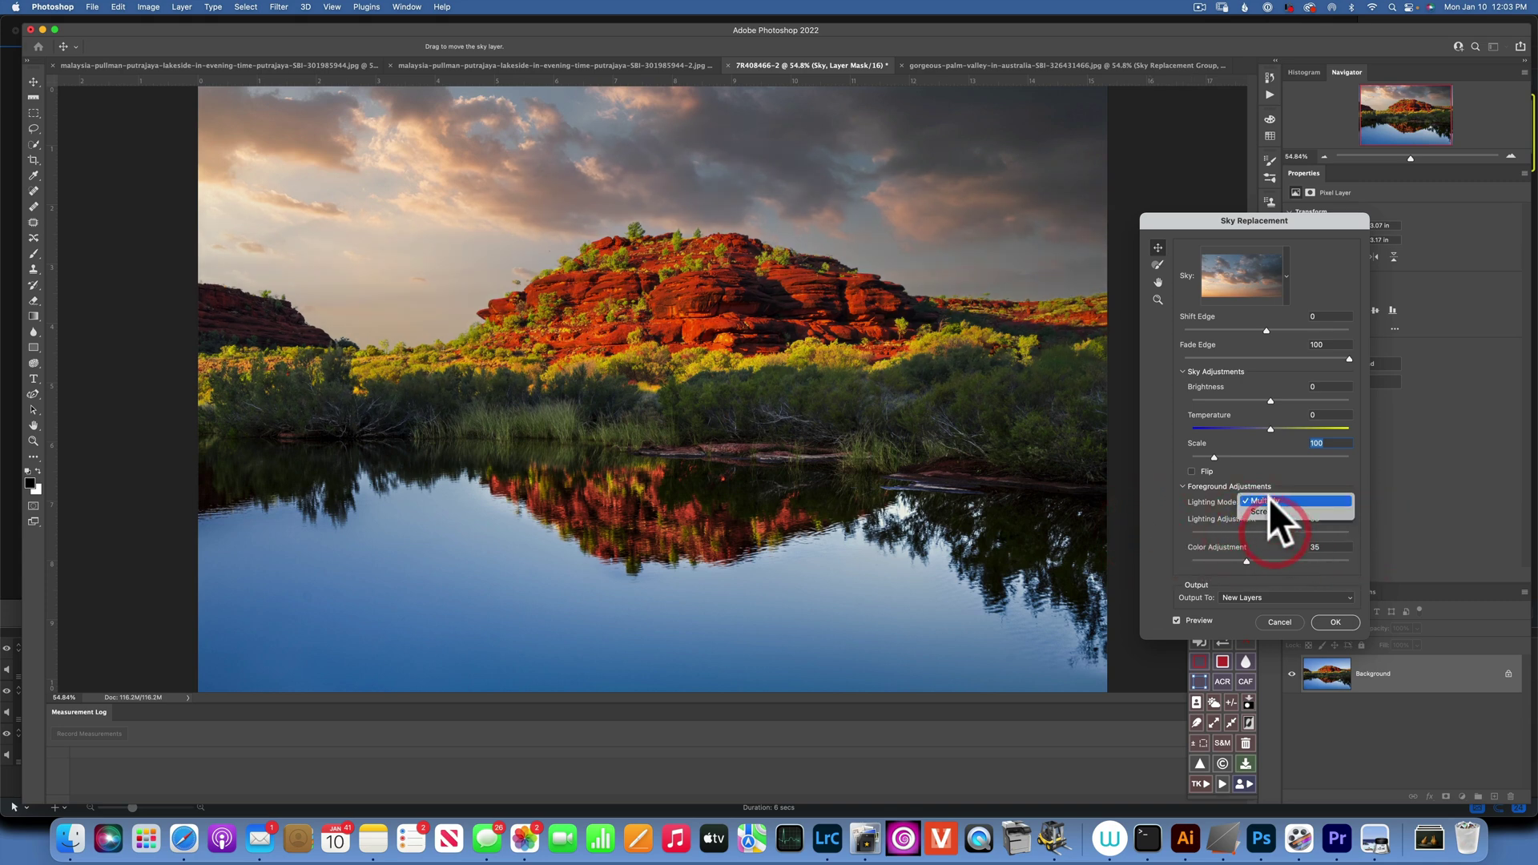
left_click(1269, 510)
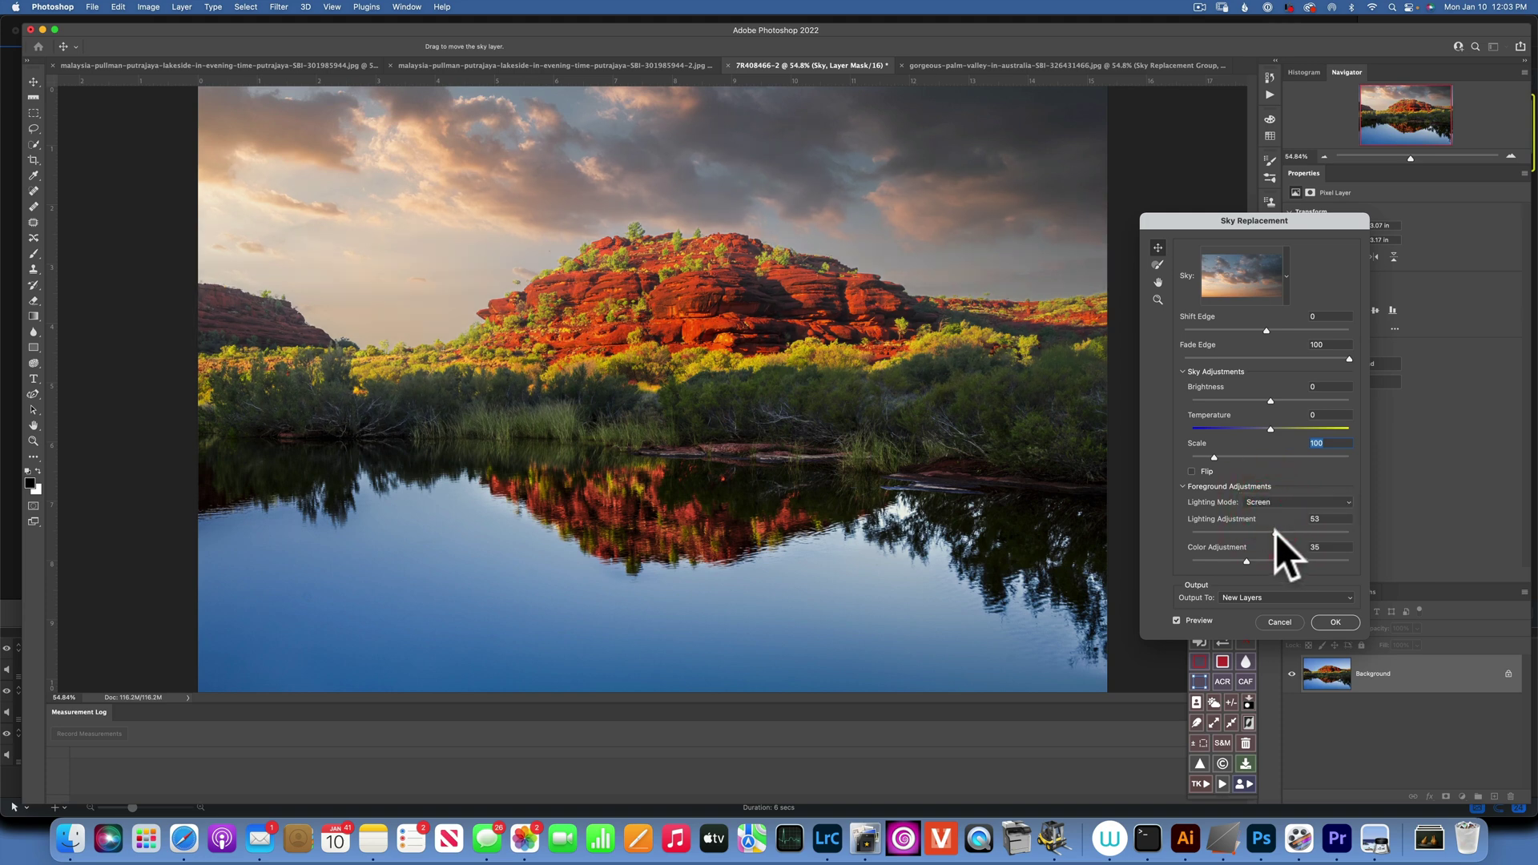
mouse_move(1319, 532)
left_mouse_down()
mouse_move(1345, 530)
mouse_move(1290, 534)
left_mouse_up()
left_click(1279, 501)
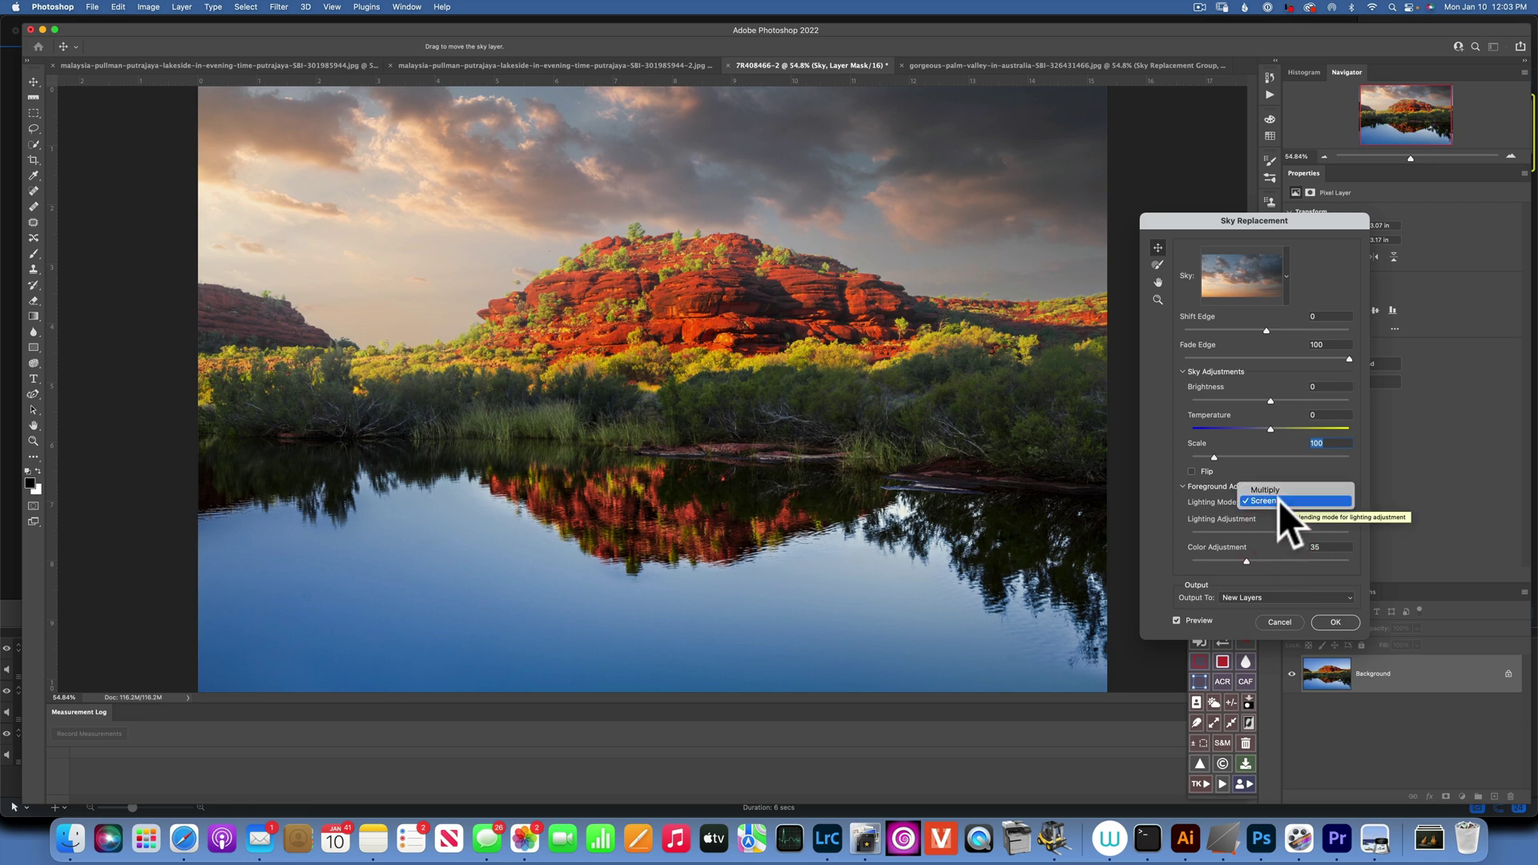
left_click(1277, 503)
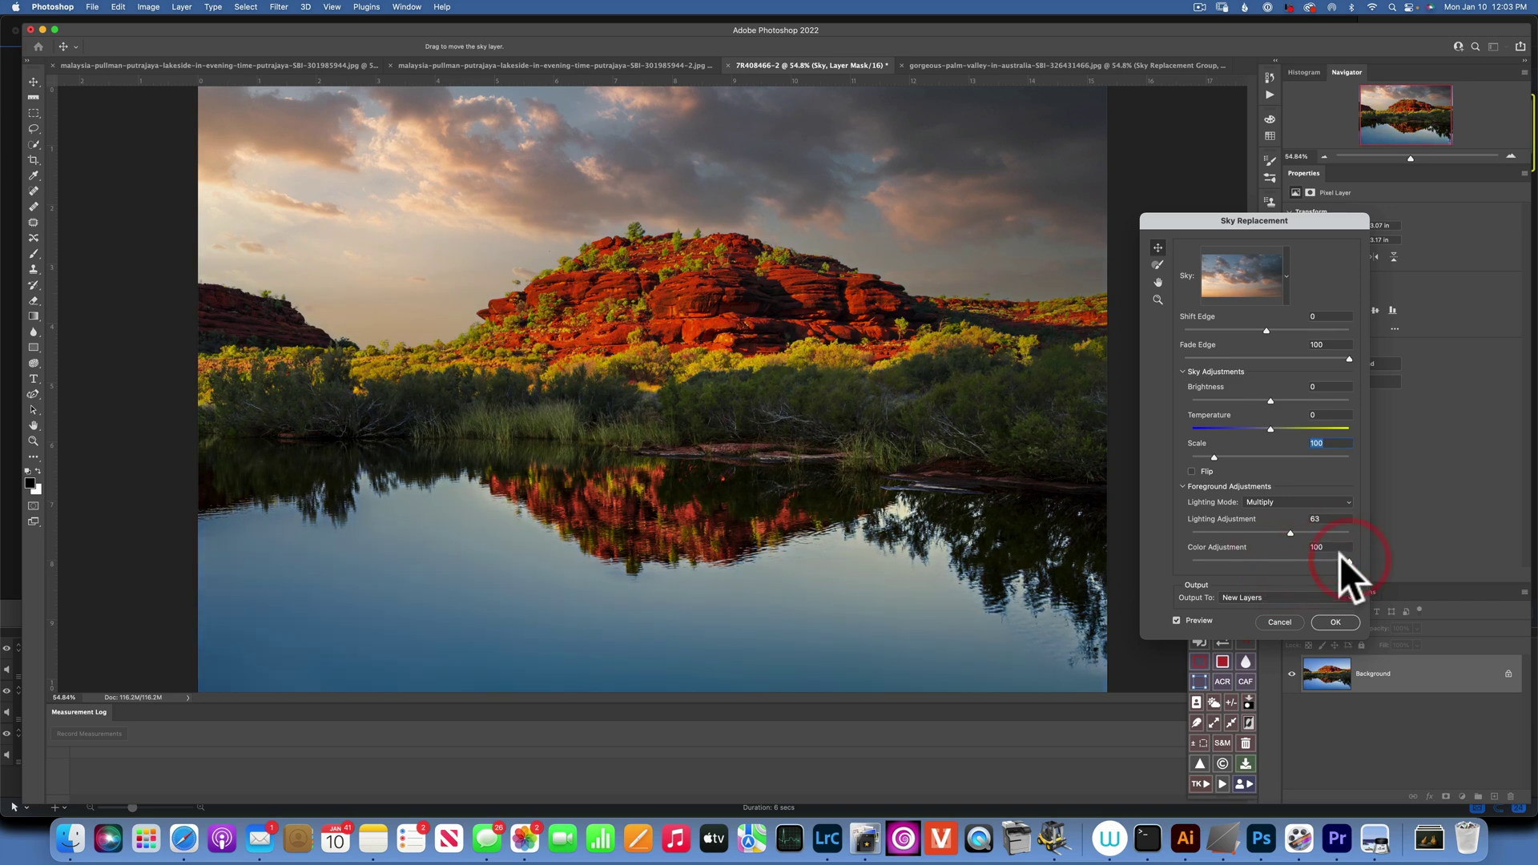
Set the foreground Color Adjustment to 46.
left_click_drag(1308, 561, 1265, 568)
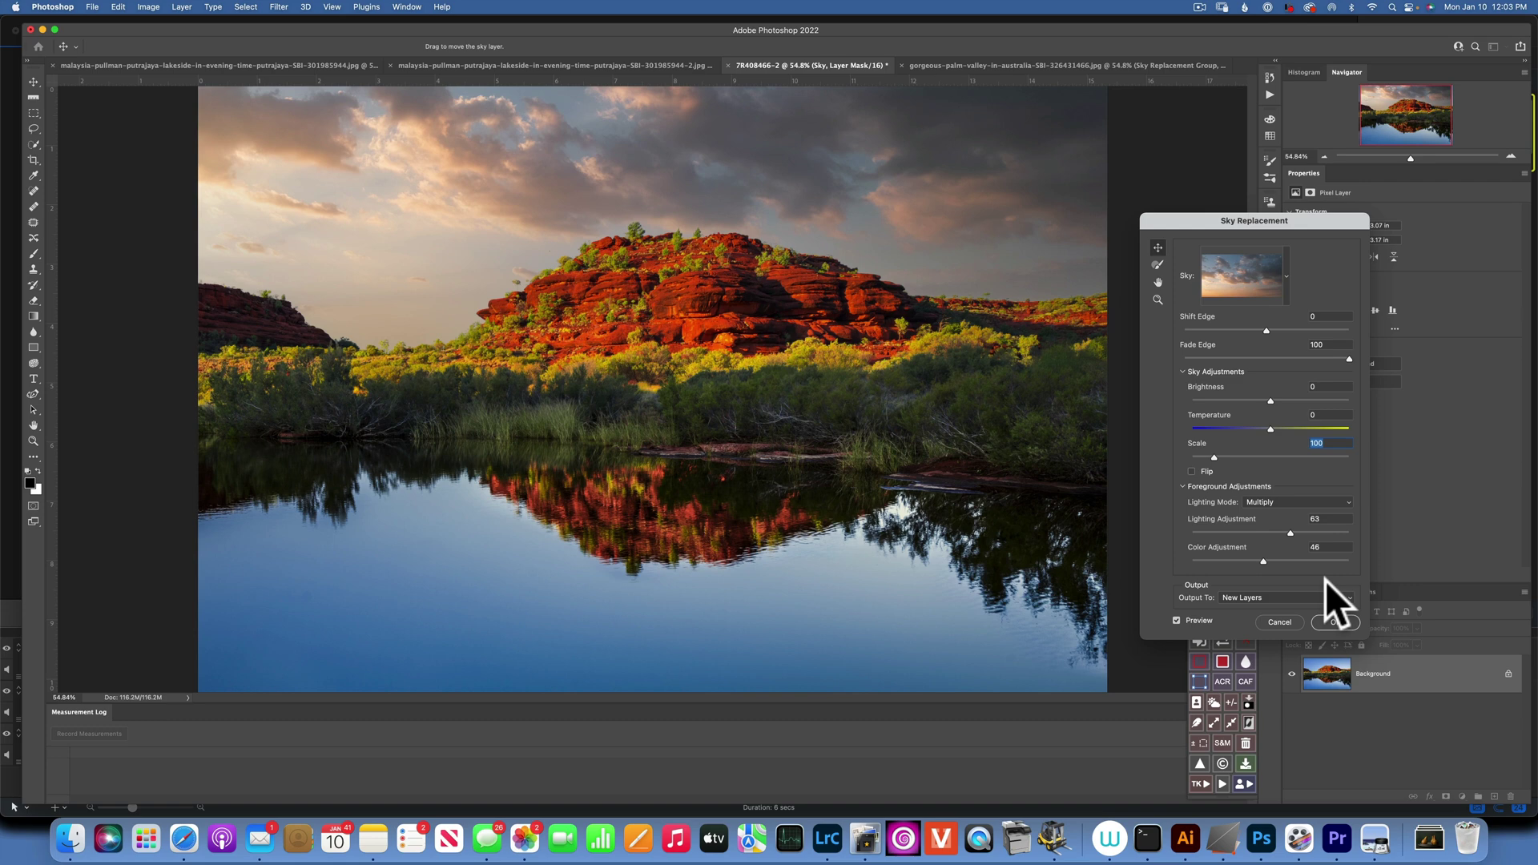
Commit the sky replacement as a Sky Replacement Group with Sky and Foreground layers.
left_click(1337, 621)
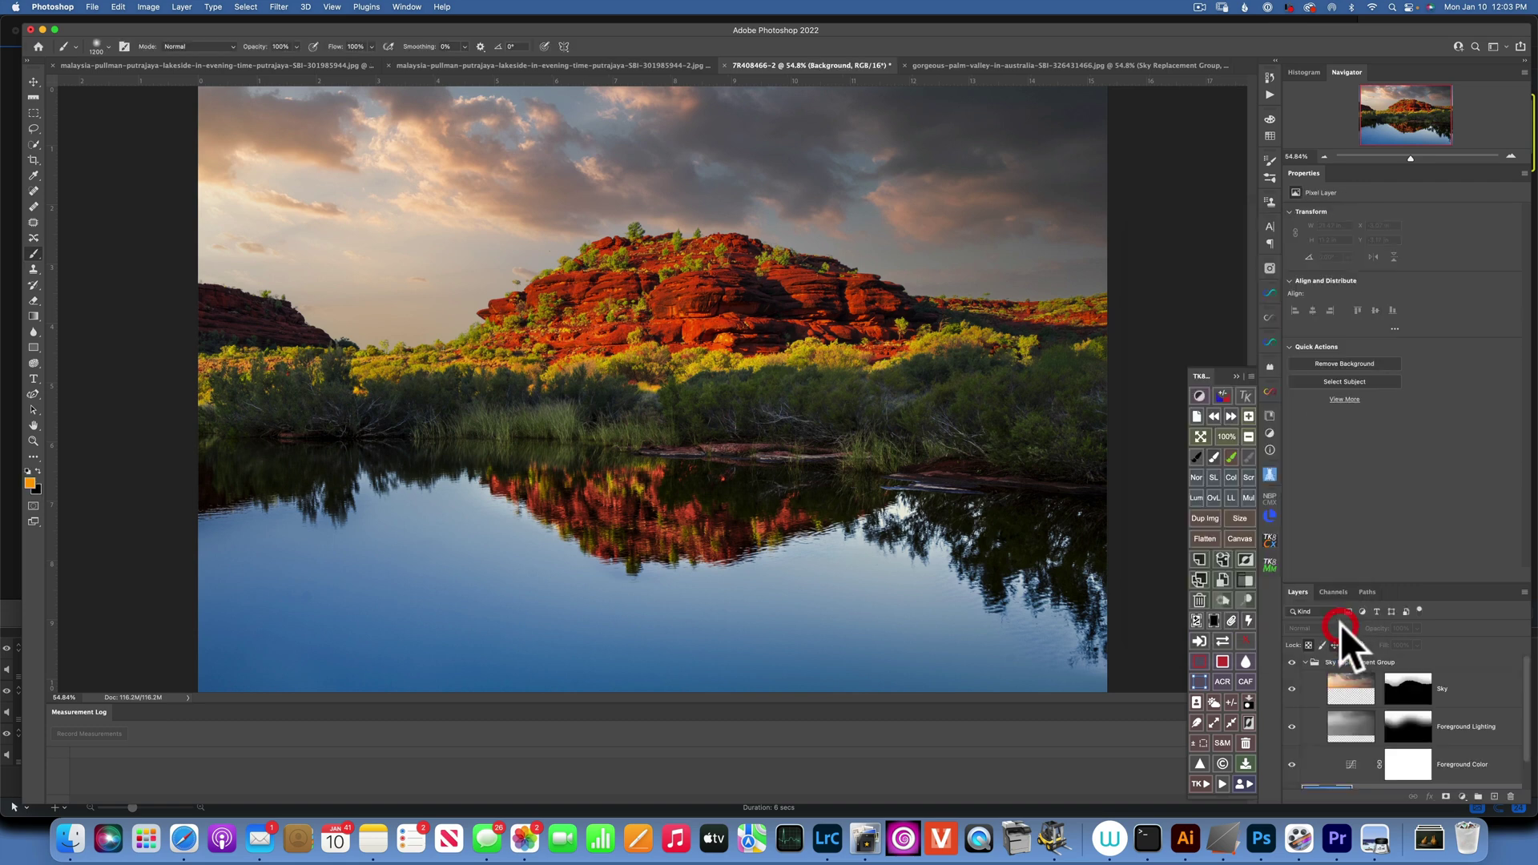